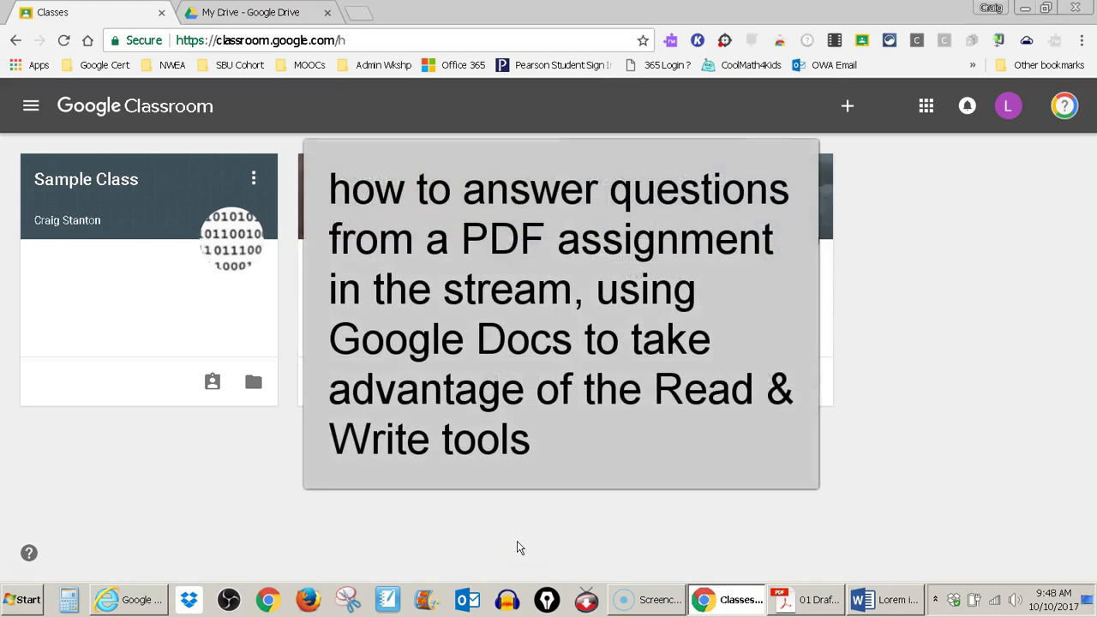
Step: Tear My Drive into its own window, snapping Drive to the right half and Classroom to the left
click(511, 530)
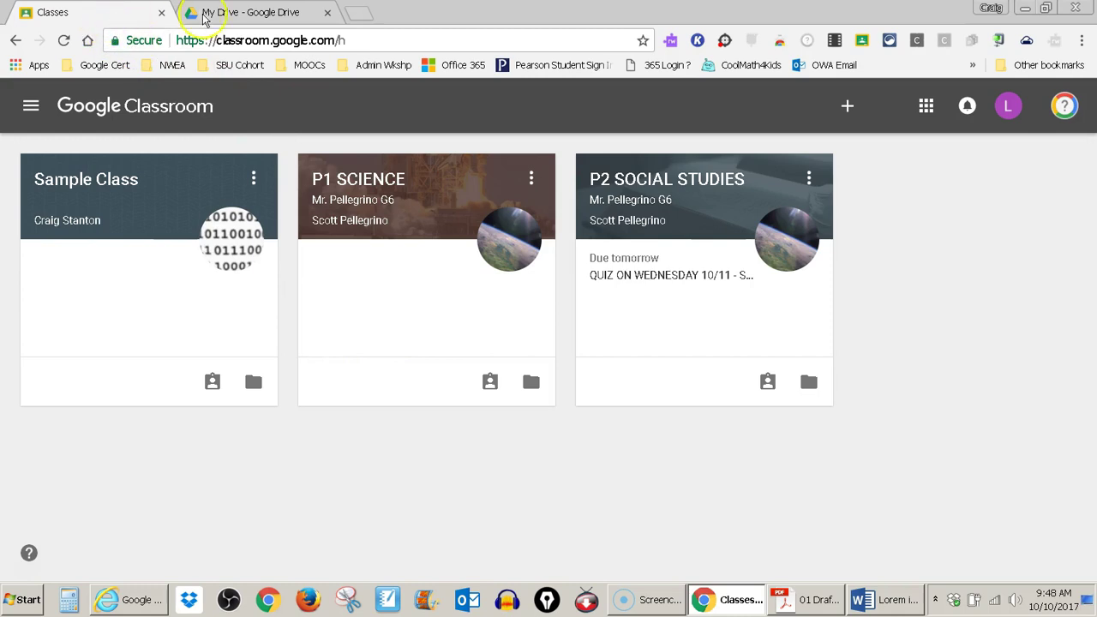
click(240, 13)
click(98, 16)
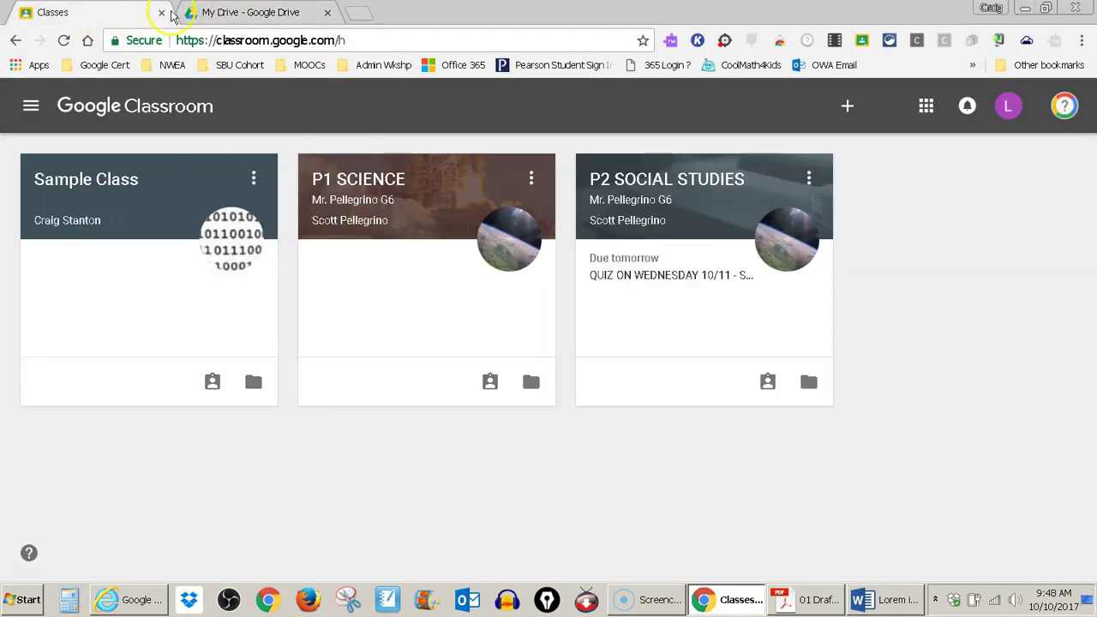
click(230, 14)
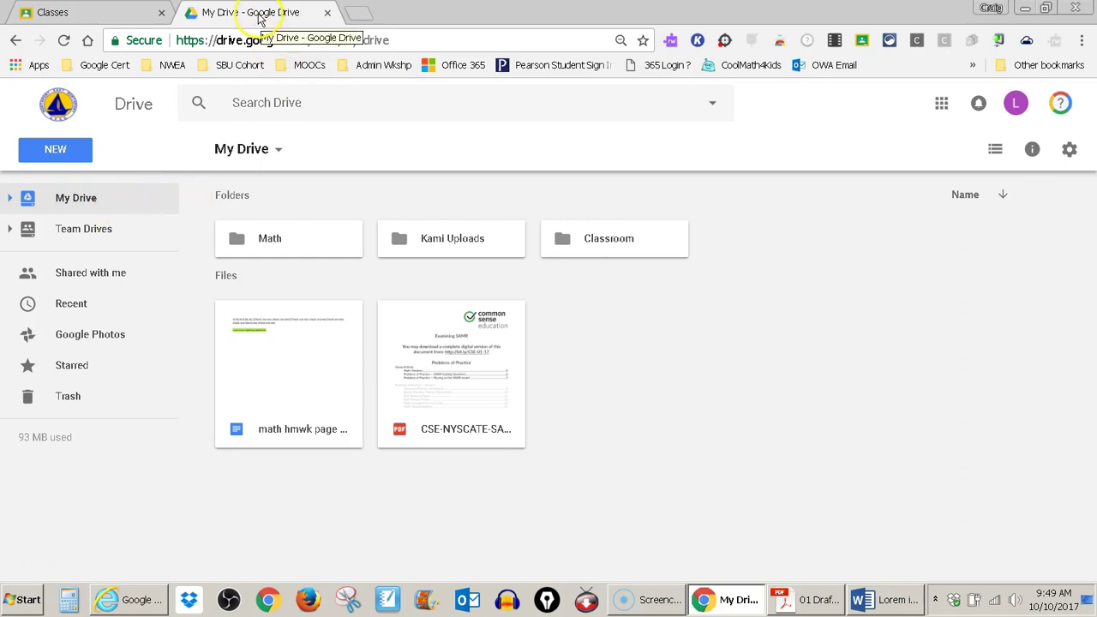
drag(263, 21, 463, 106)
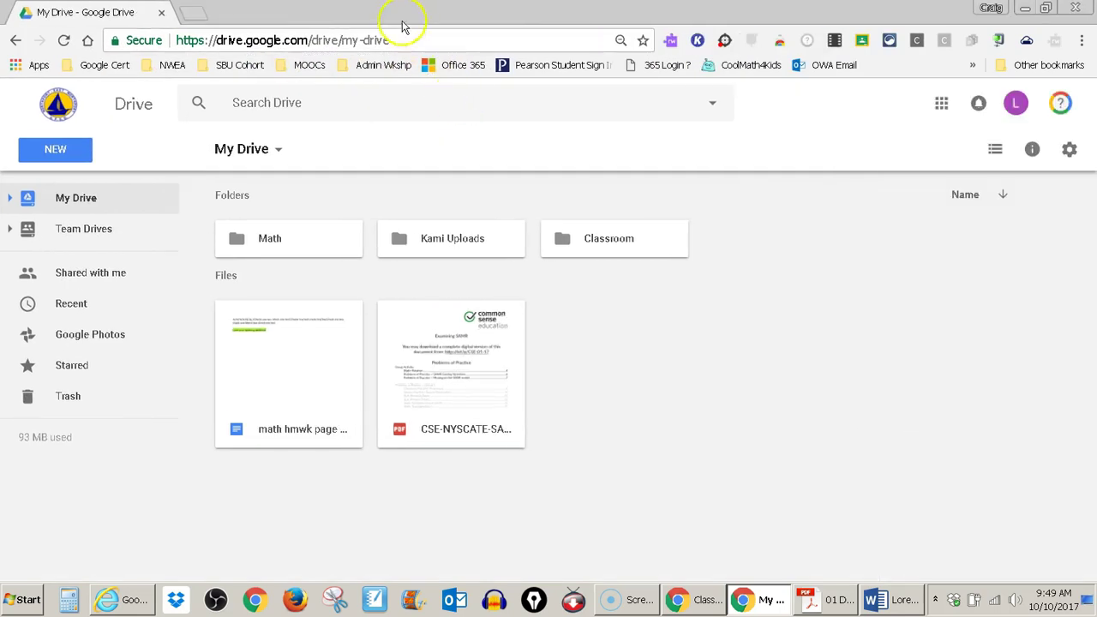
drag(380, 12, 1096, 257)
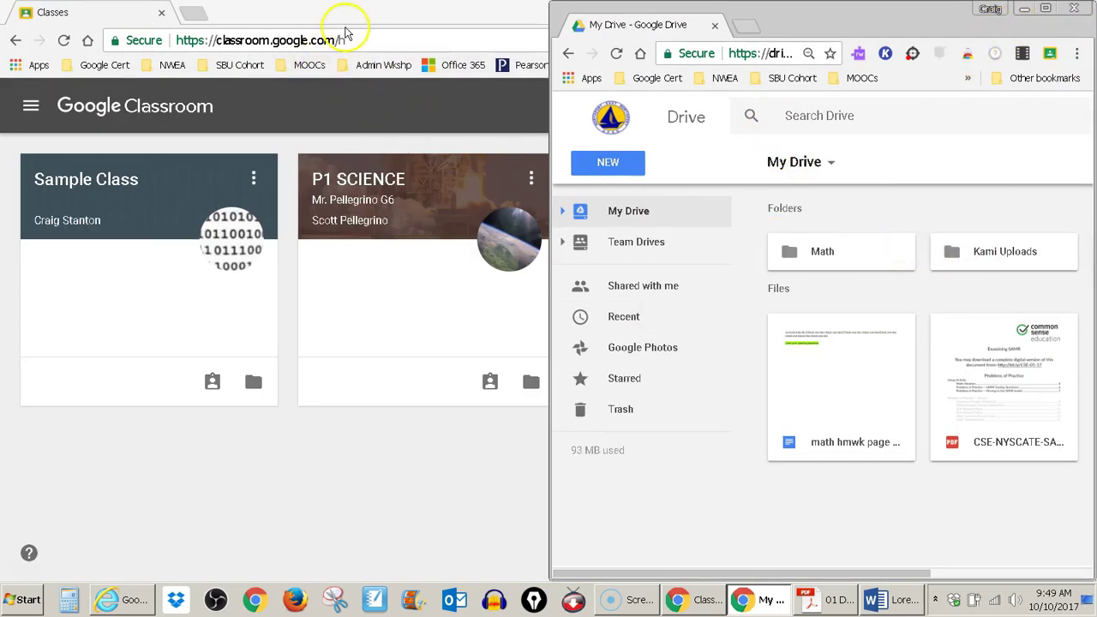
double_click(350, 21)
drag(349, 95, 2, 35)
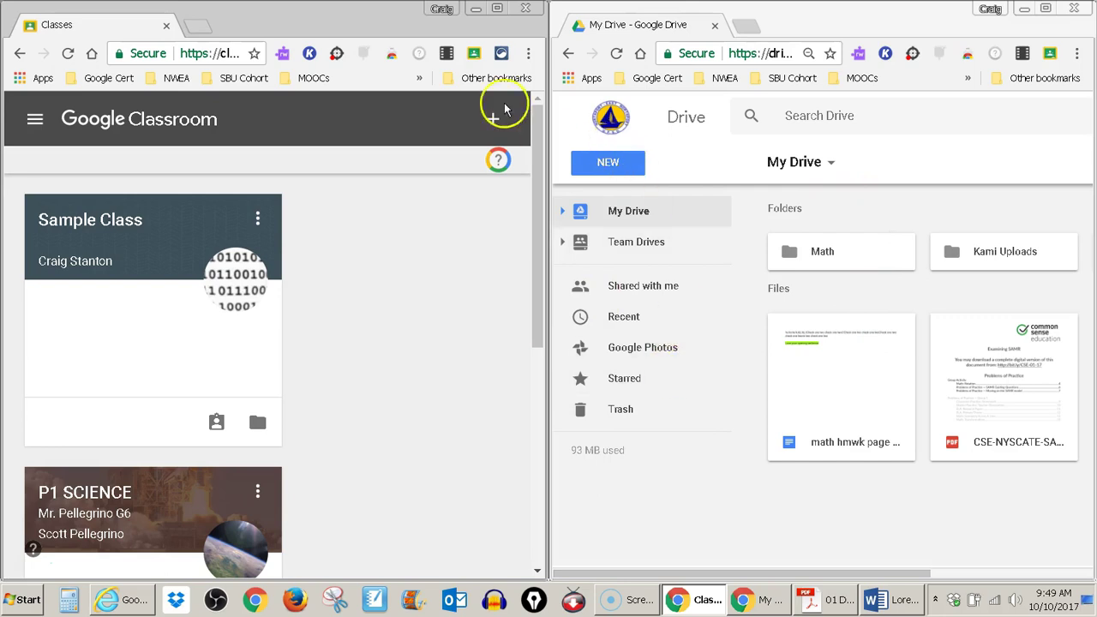
Step: Merge the My Drive tab back into the Classroom window and maximize it
mouse_move(823, 19)
mouse_down()
mouse_move(657, 46)
mouse_move(306, 46)
mouse_move(219, 41)
mouse_move(208, 14)
mouse_move(815, 28)
mouse_up()
drag(697, 32, 253, 26)
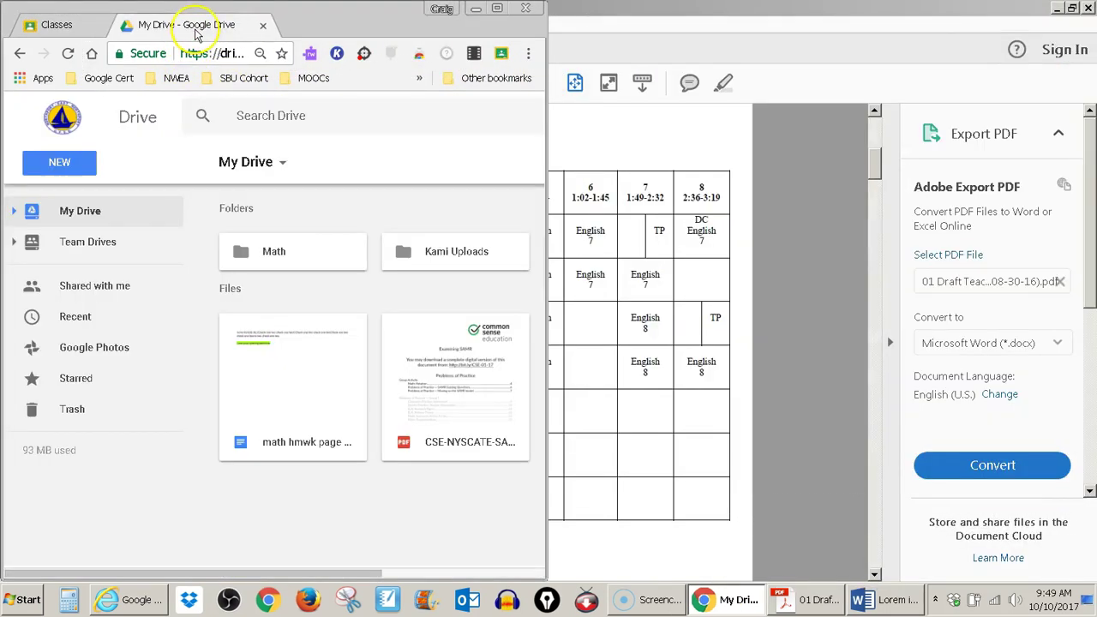
click(498, 9)
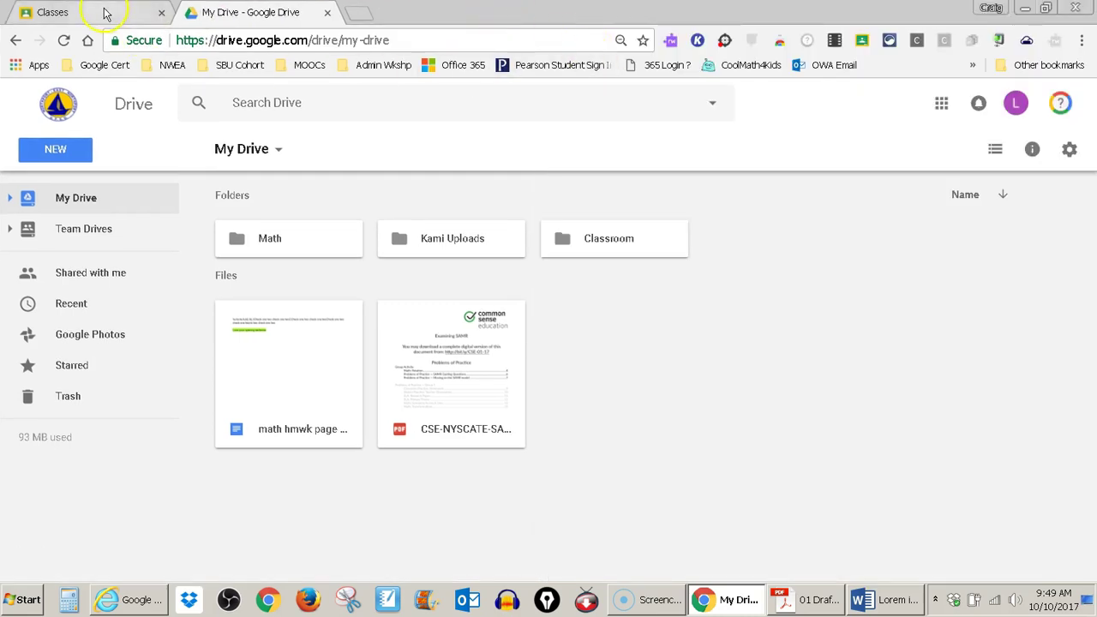
Step: Open Sample Class from the class list and view the Sample PDF Assignment details
click(105, 12)
click(220, 15)
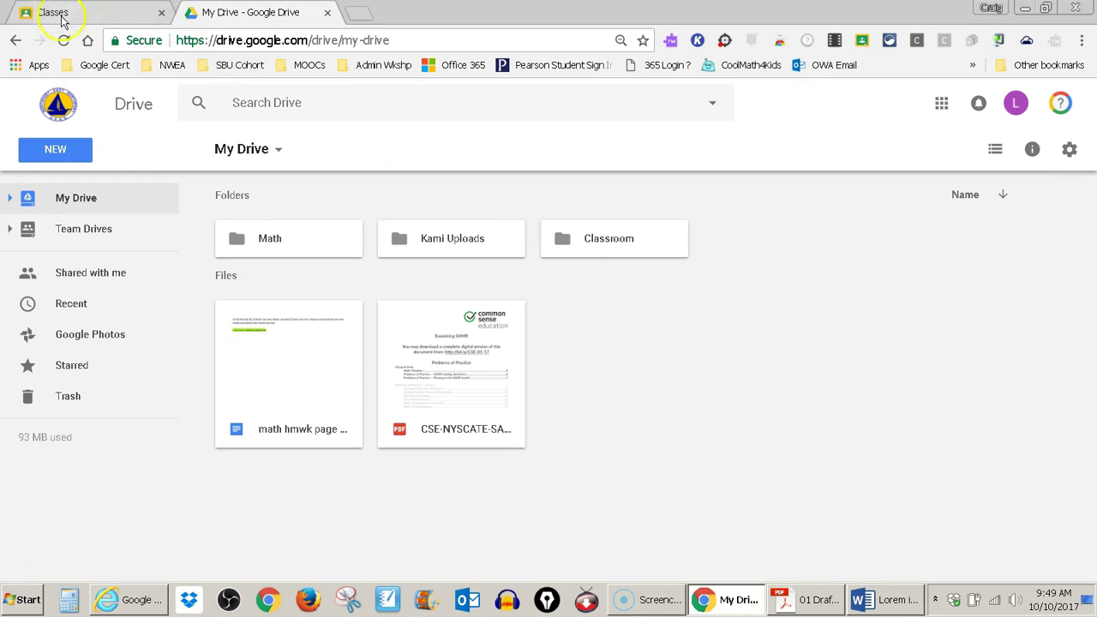
click(101, 13)
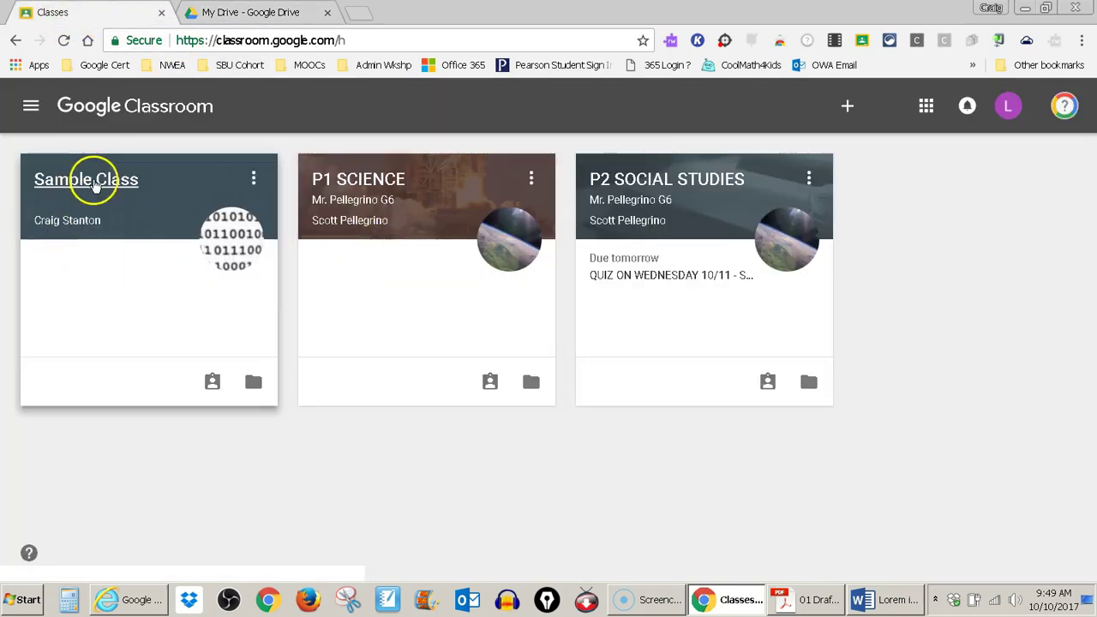
click(110, 186)
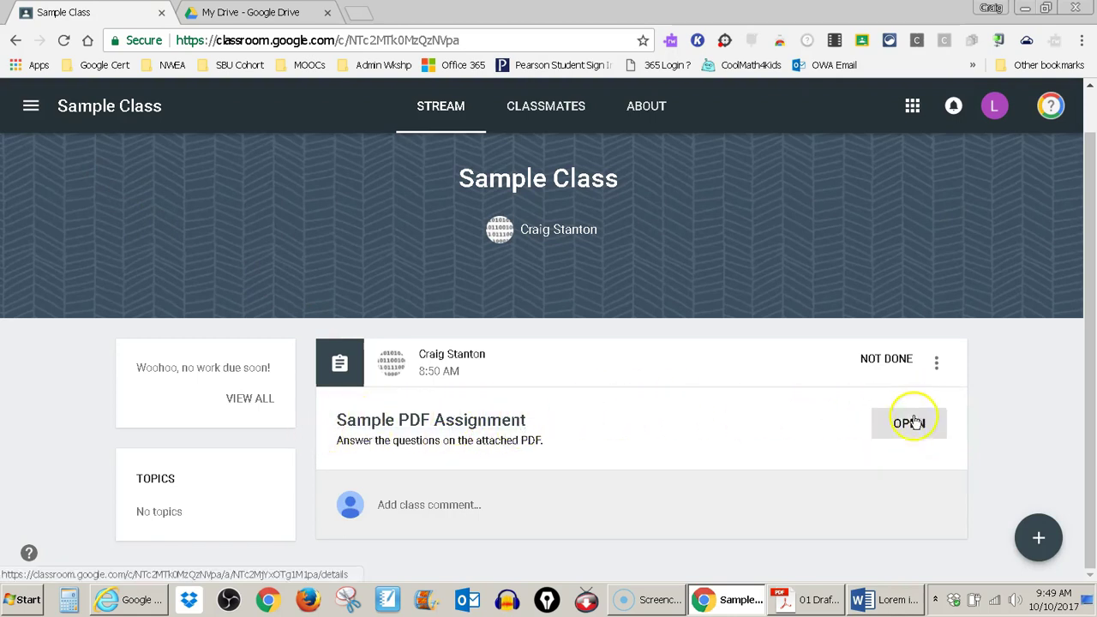
click(909, 421)
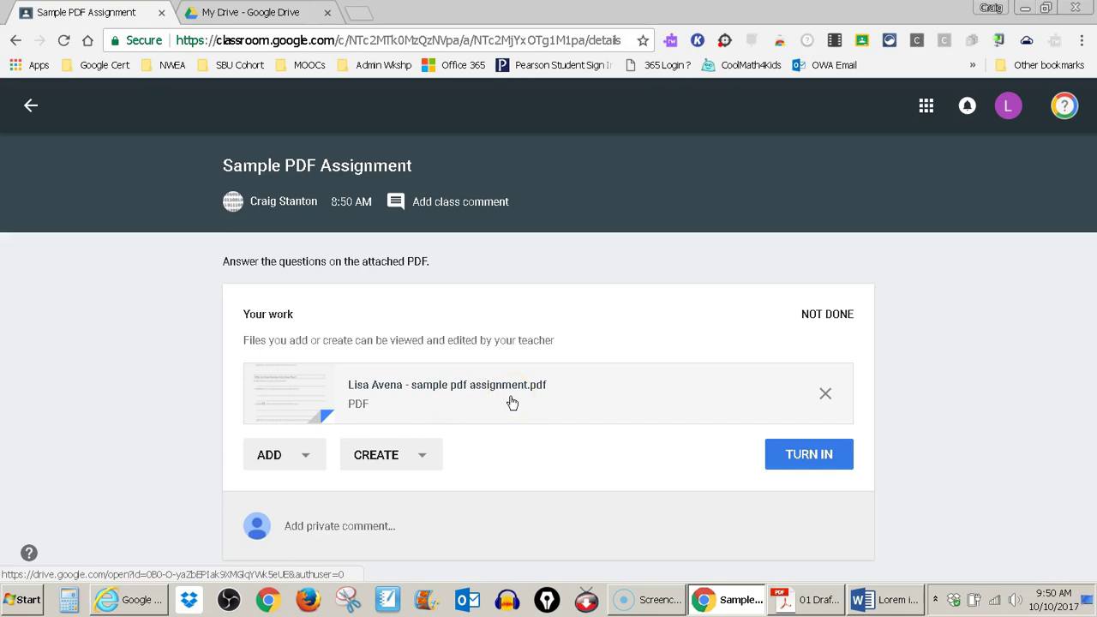
Step: In My Drive, open the Classroom folder and then its Sample Class folder
click(285, 14)
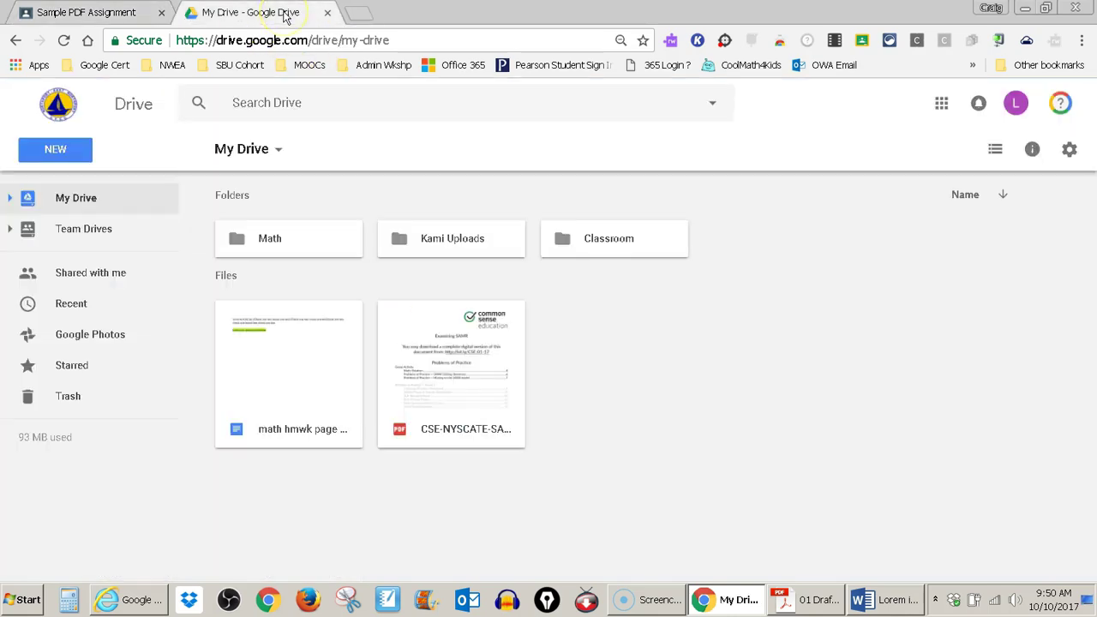
click(43, 204)
double_click(611, 245)
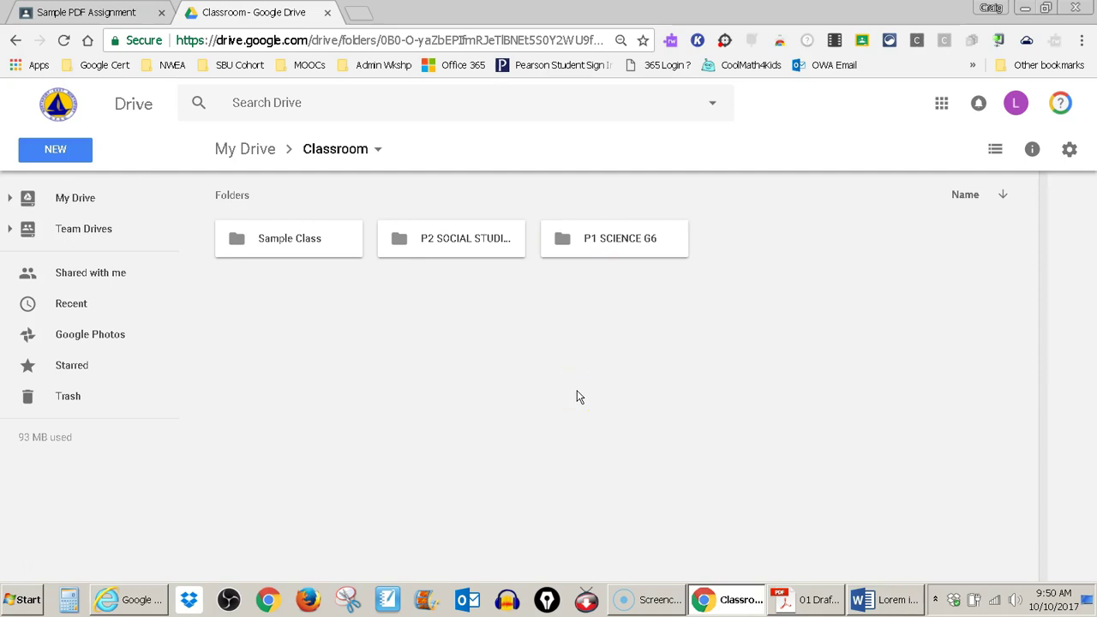
click(278, 242)
double_click(277, 244)
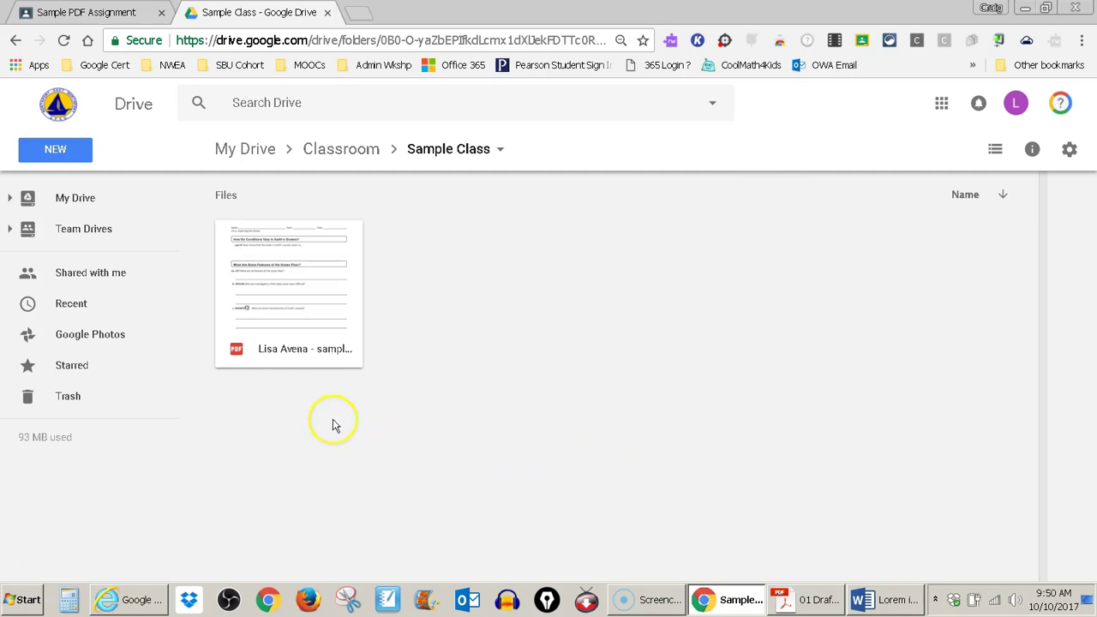
Step: Preview the sample PDF assignment and scroll through its ocean questions
double_click(333, 356)
double_click(317, 309)
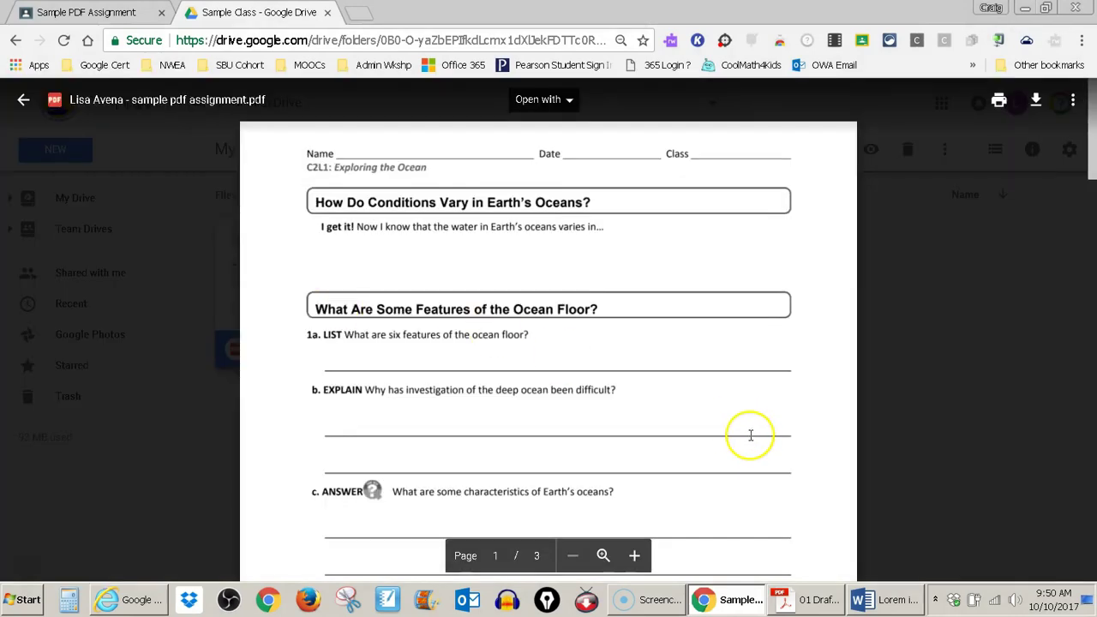
scroll(745, 444, down, 4)
scroll(745, 443, down, 3)
scroll(745, 459, up, 5)
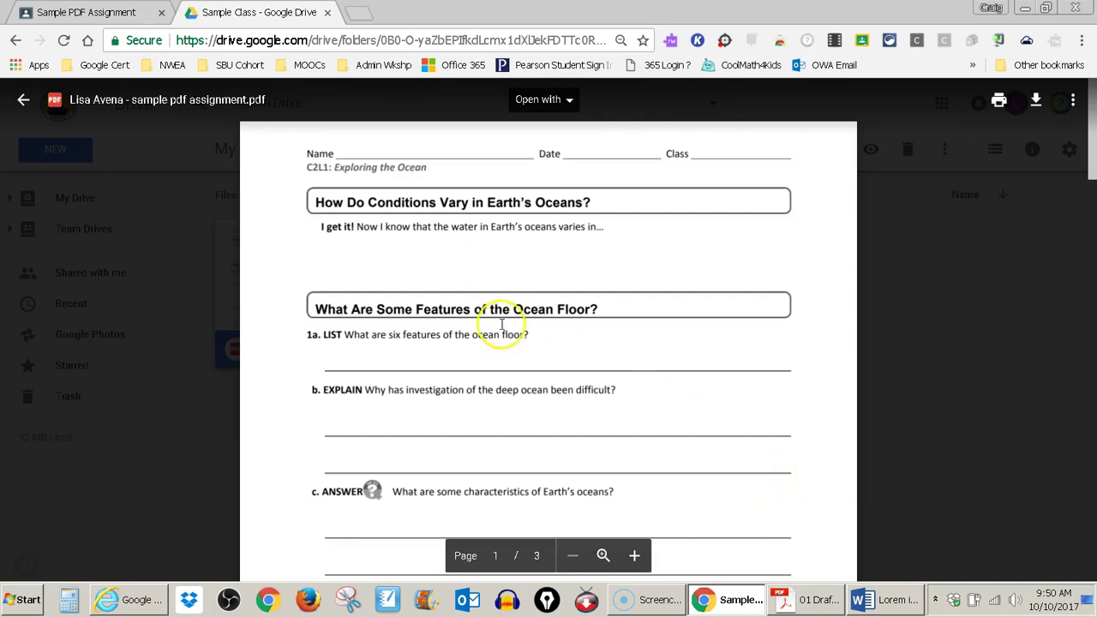
Step: Create a new Google Doc from the Sample PDF Assignment's CREATE menu
click(117, 14)
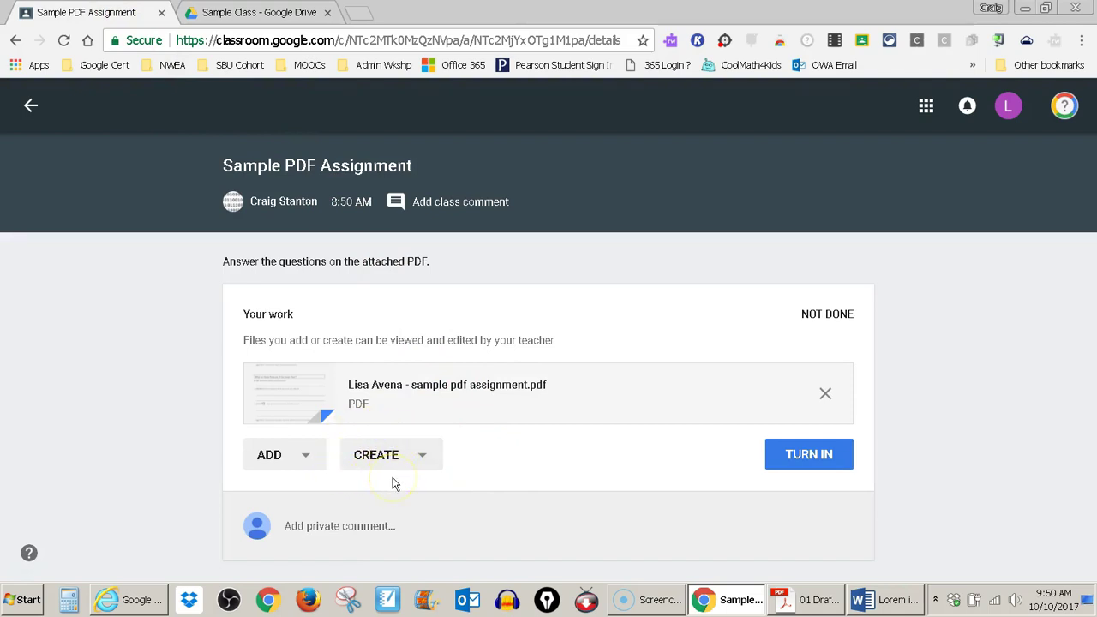
click(424, 456)
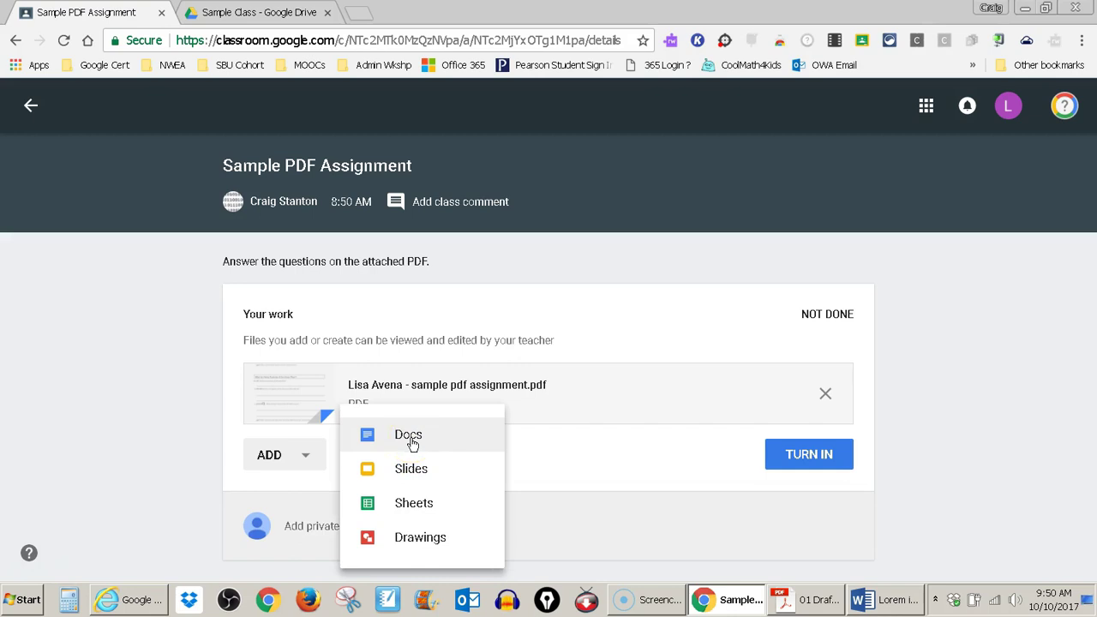
click(413, 443)
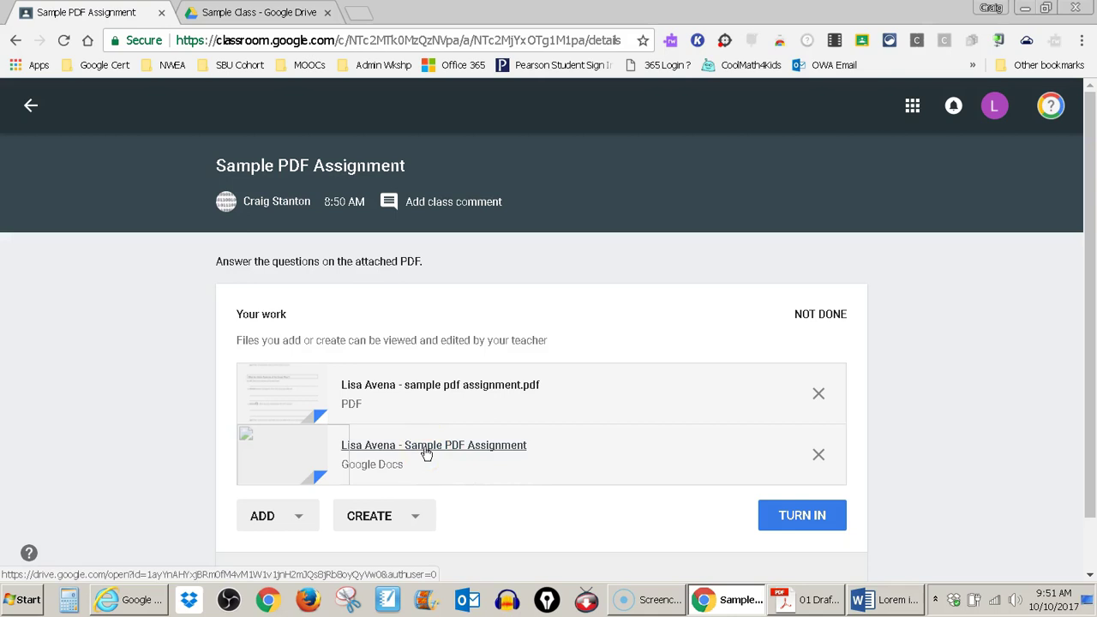
Step: Open the new Sample PDF Assignment Doc, hide the Read&Write toolbar, then view the PDF preview
click(426, 451)
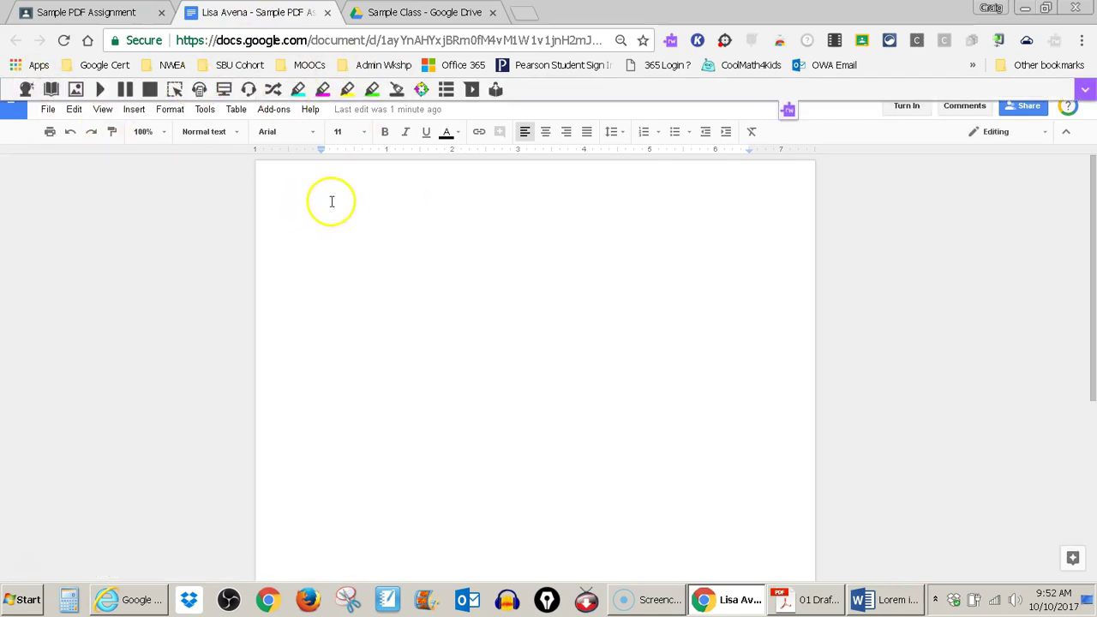
click(790, 111)
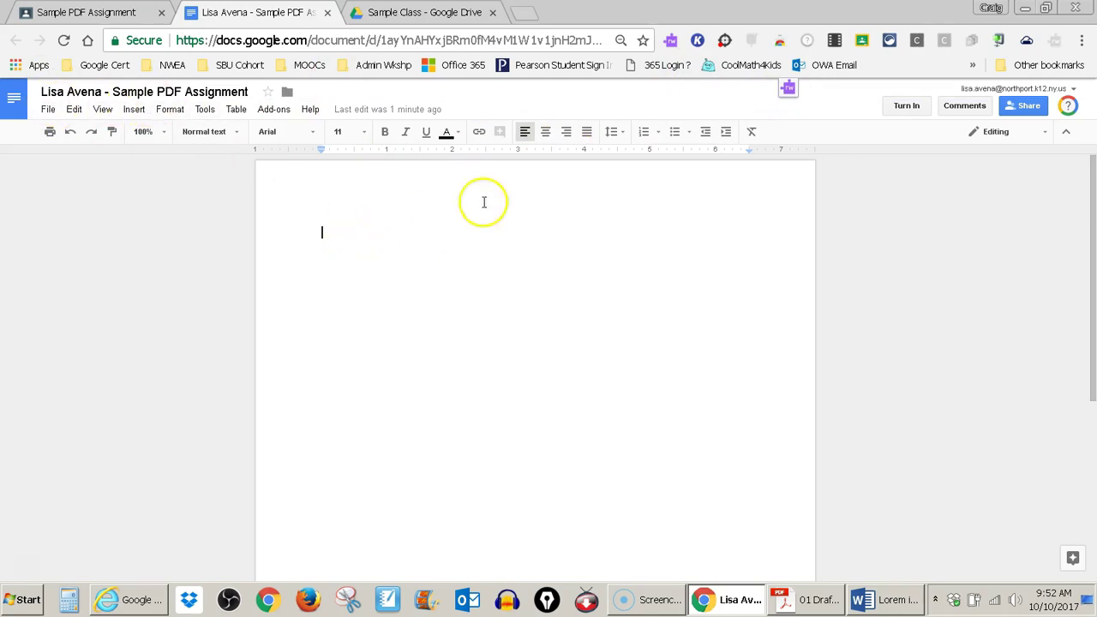
click(789, 92)
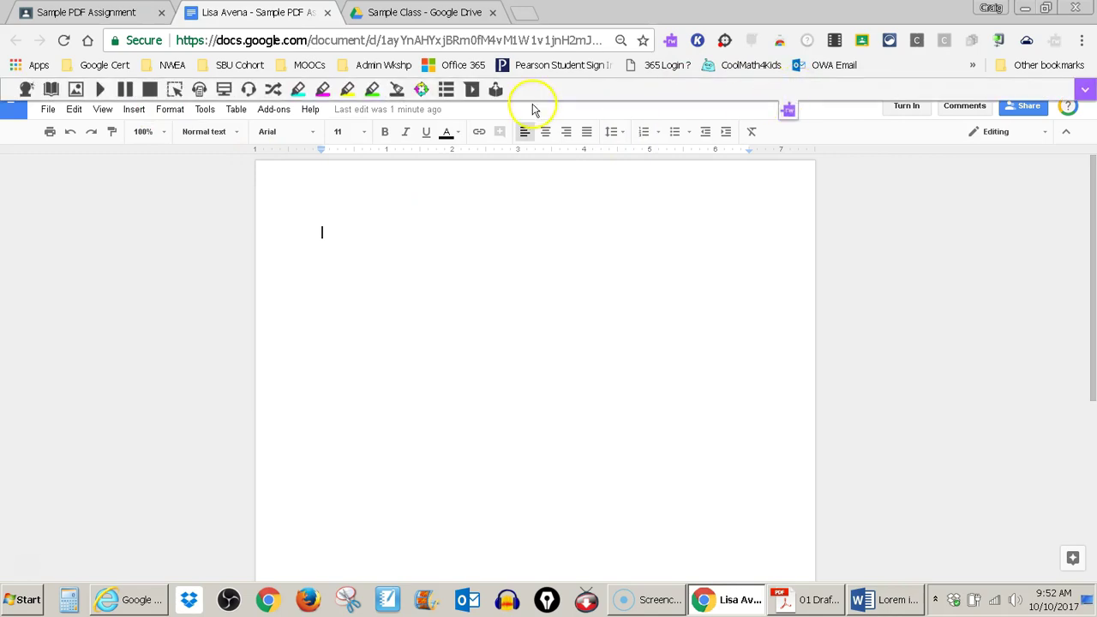
click(787, 110)
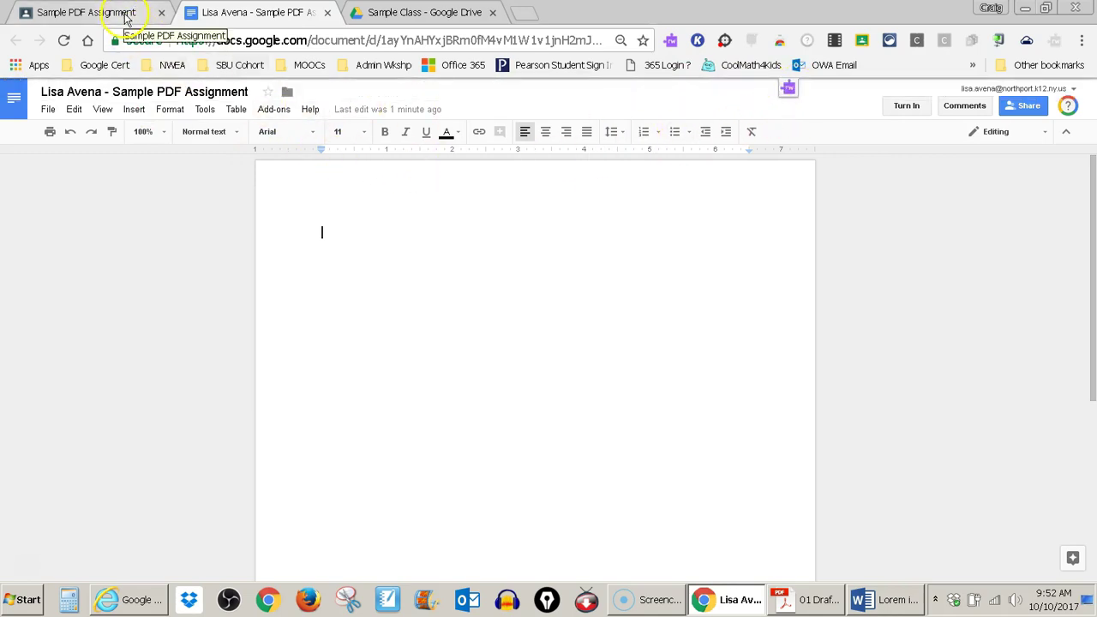
click(130, 12)
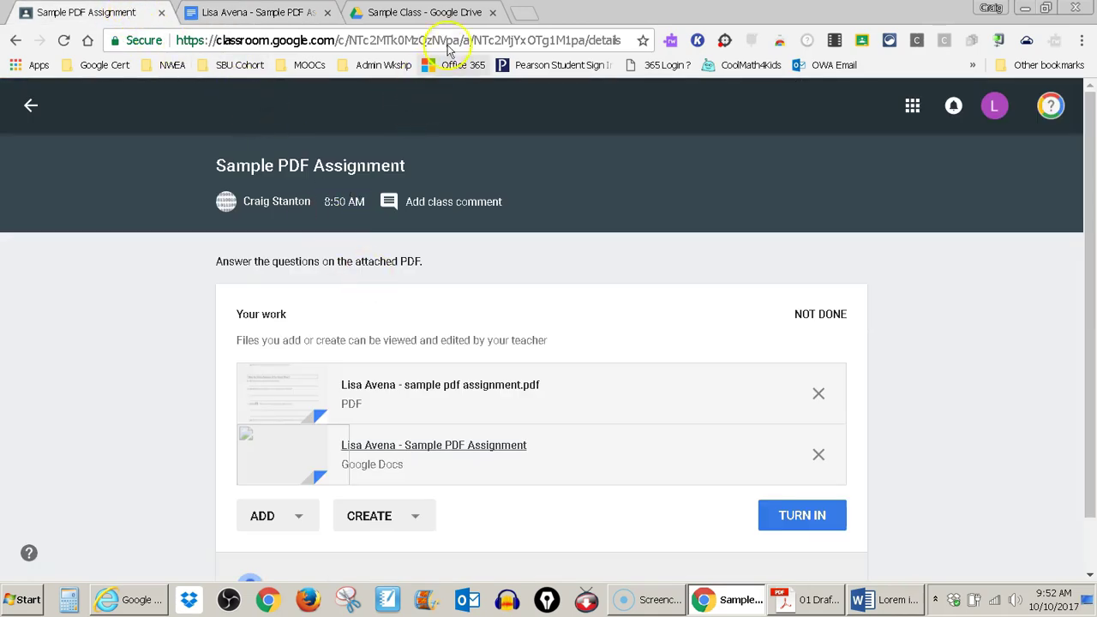
click(445, 14)
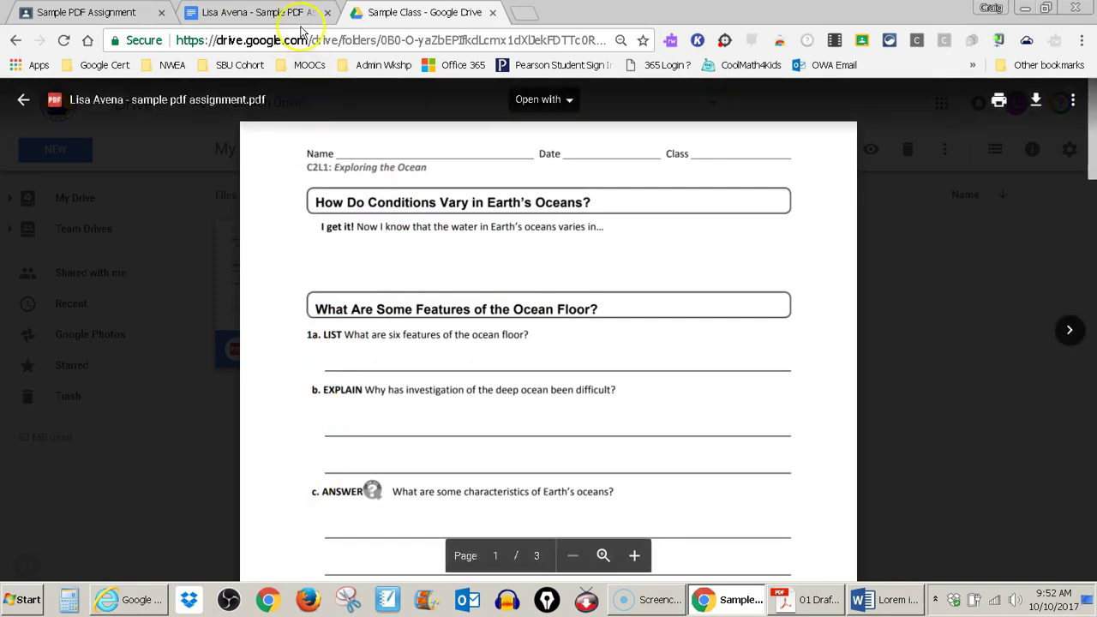
Step: Type the answer outline 1., A., B., C., T/F and 1.–5. in the Doc, then check the PDF
click(297, 18)
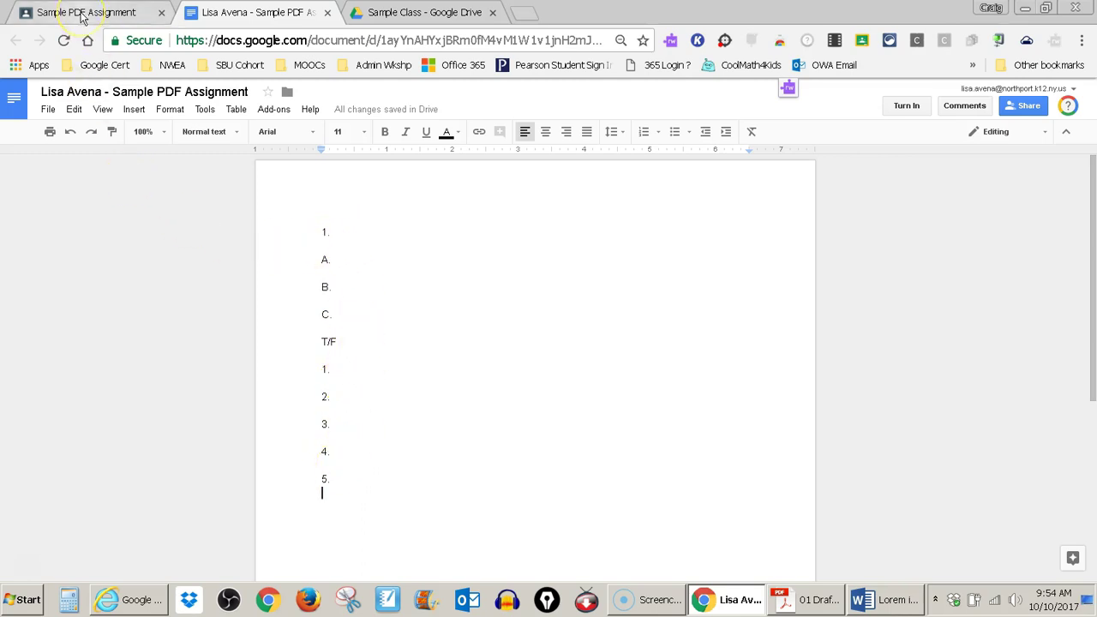
click(84, 15)
click(391, 15)
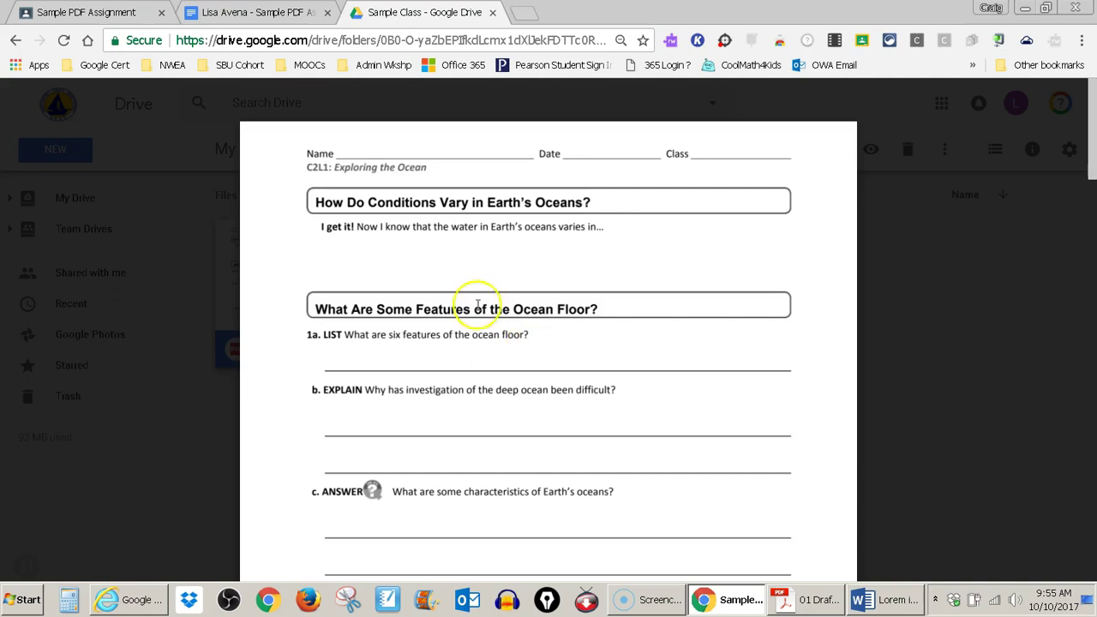
Step: Paste the first answer paragraph right after A. in the answer document
click(283, 17)
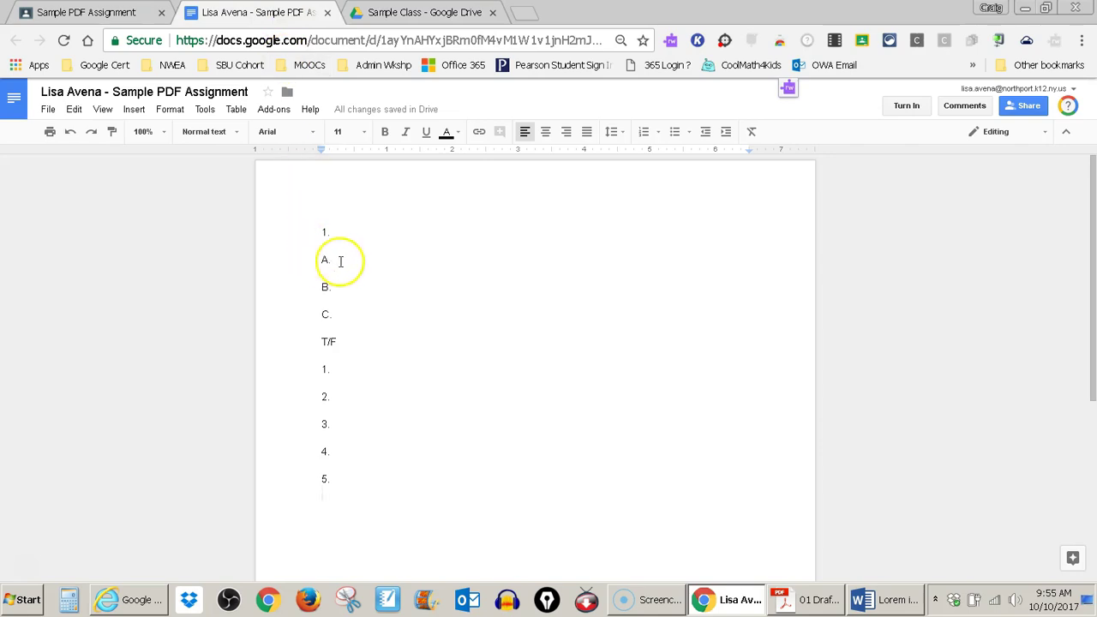
drag(341, 260, 365, 257)
key(BackSpace)
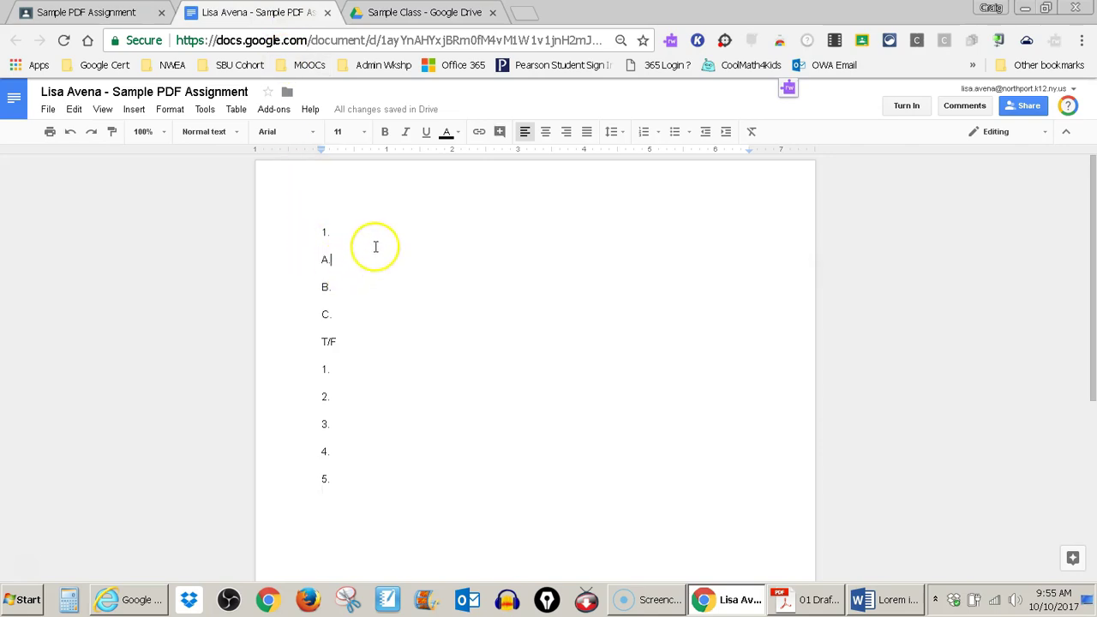
text(Lorem ipsum dolor sit amet, consectetur adipisicing elit, sed do eiusmod tempor incididunt ut labore et dolore magna aliqua. Ut enim ad minim veniam, quis nostrud exercitation ullamco laboris nisi ut aliquip ex ea commodo consequat.)
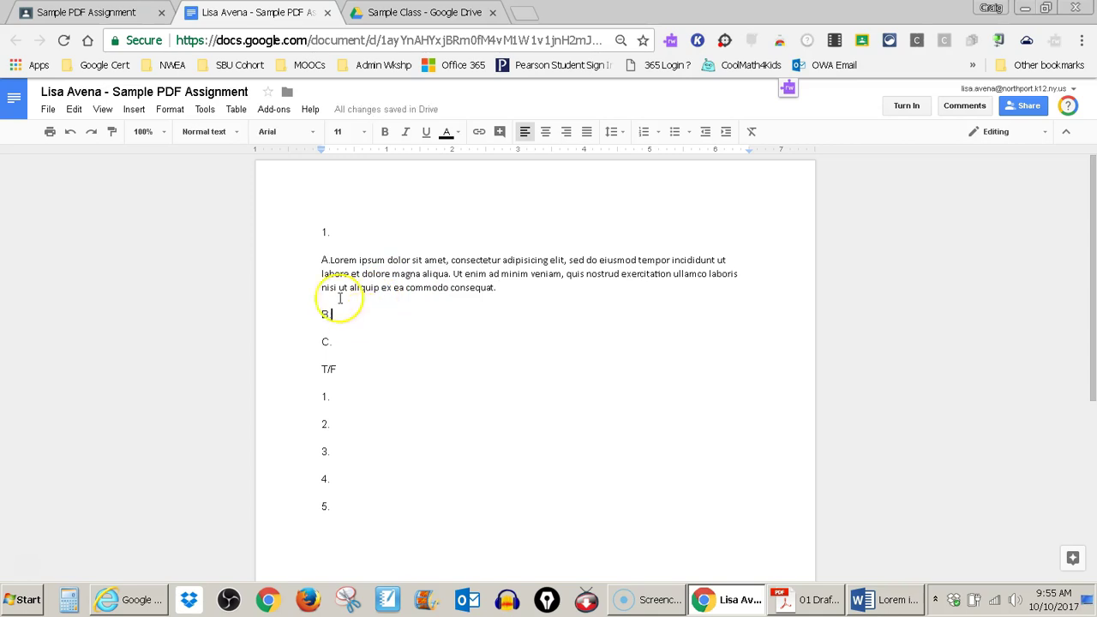
Step: Recheck the PDF questions, then paste the answer paragraph after B
click(102, 14)
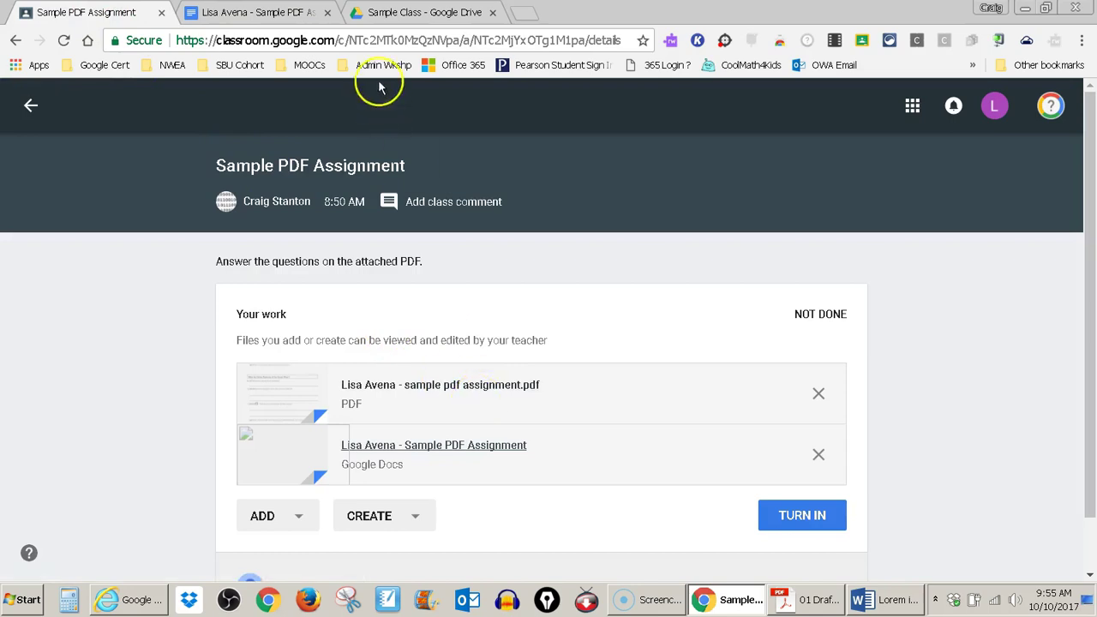
click(397, 13)
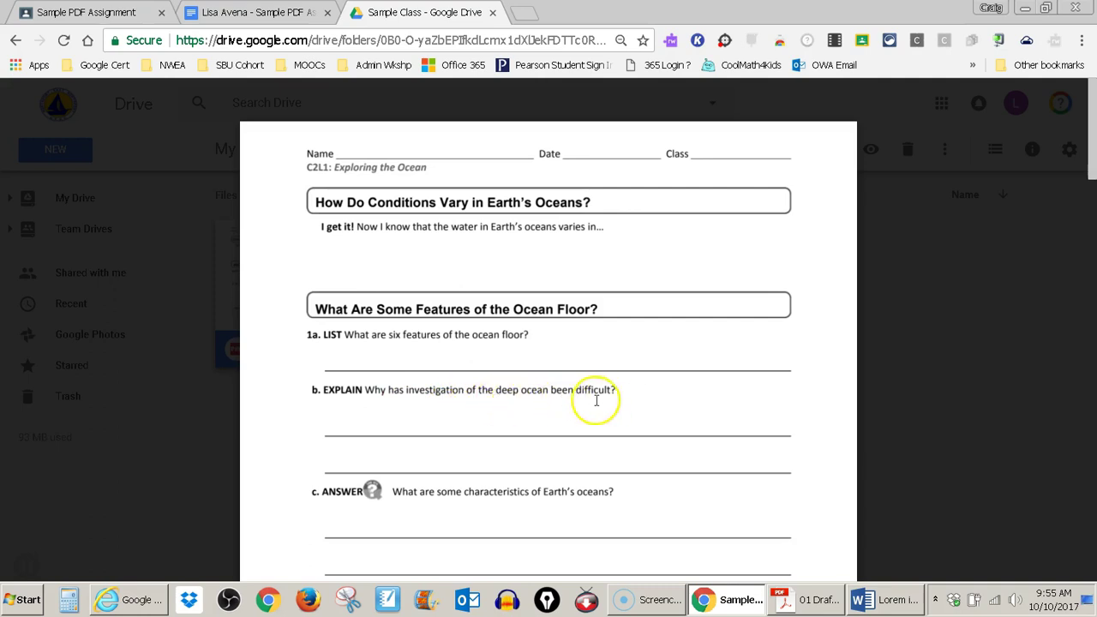
click(272, 14)
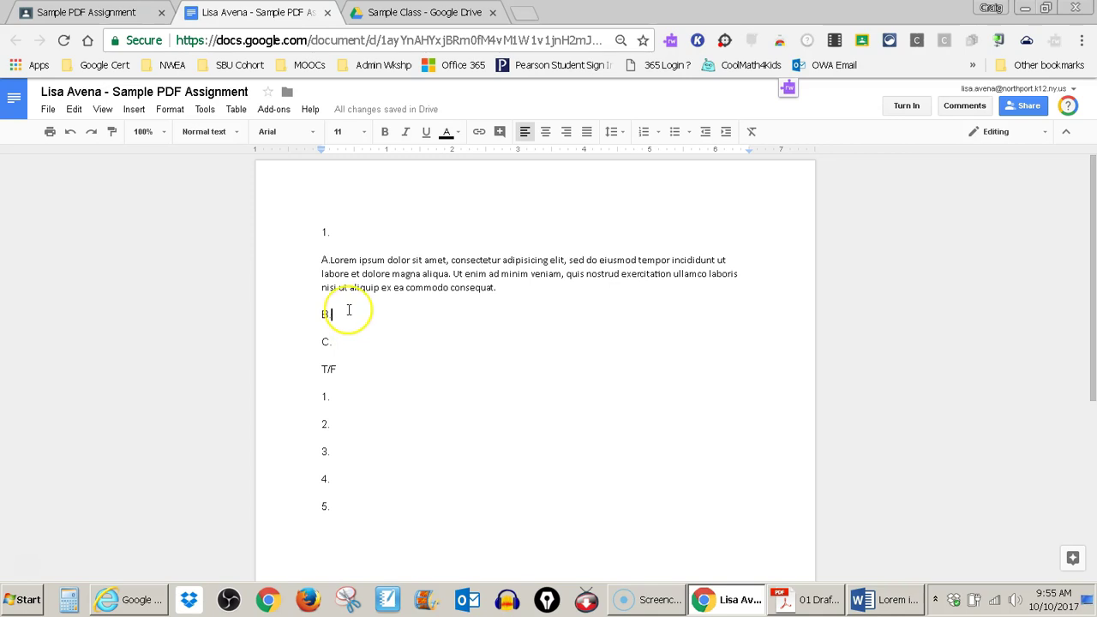
text(Lorem ipsum dolor sit amet, consectetur adipisicing elit, sed do eiusmod tempor incididunt ut labore et dolore magna aliqua. Ut enim ad minim veniam, quis nostrud exercitation ullamco laboris nisi ut aliquip ex ea commodo consequat.)
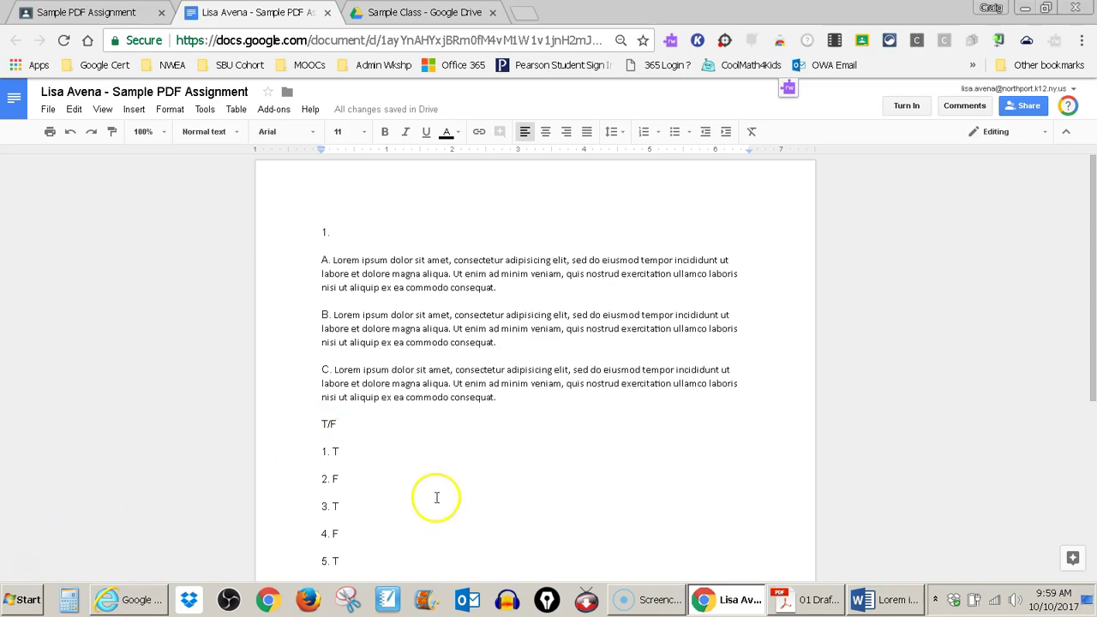
scroll(436, 498, down, 1)
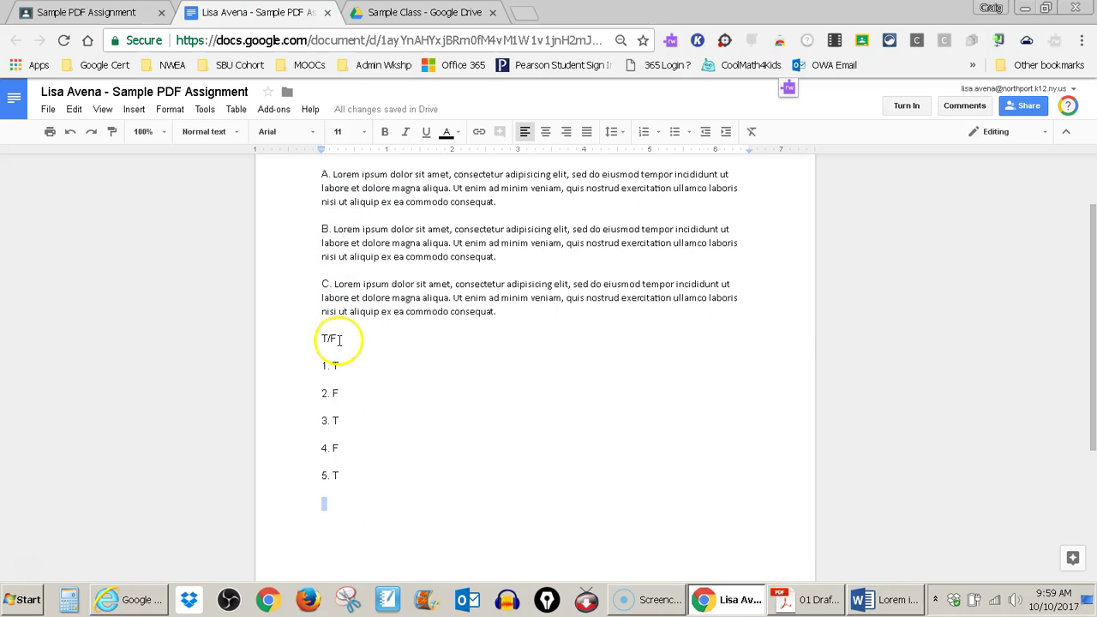
scroll(421, 437, up, 1)
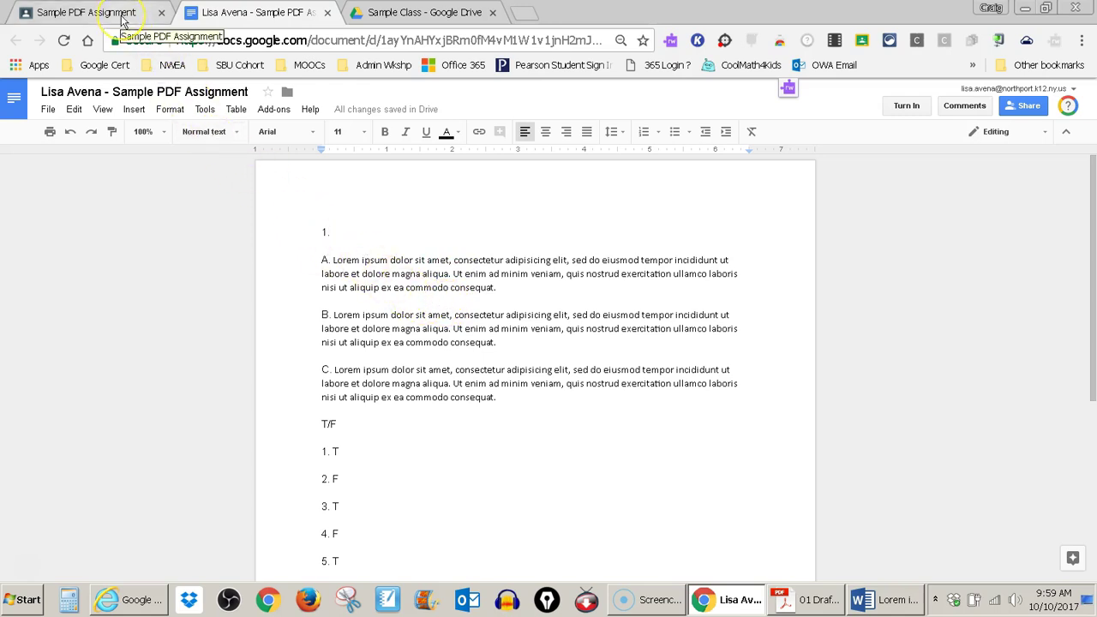
Step: Copy the PDF heading 'What Are Some Features of the Ocean Floor?' and paste it after 1
click(380, 12)
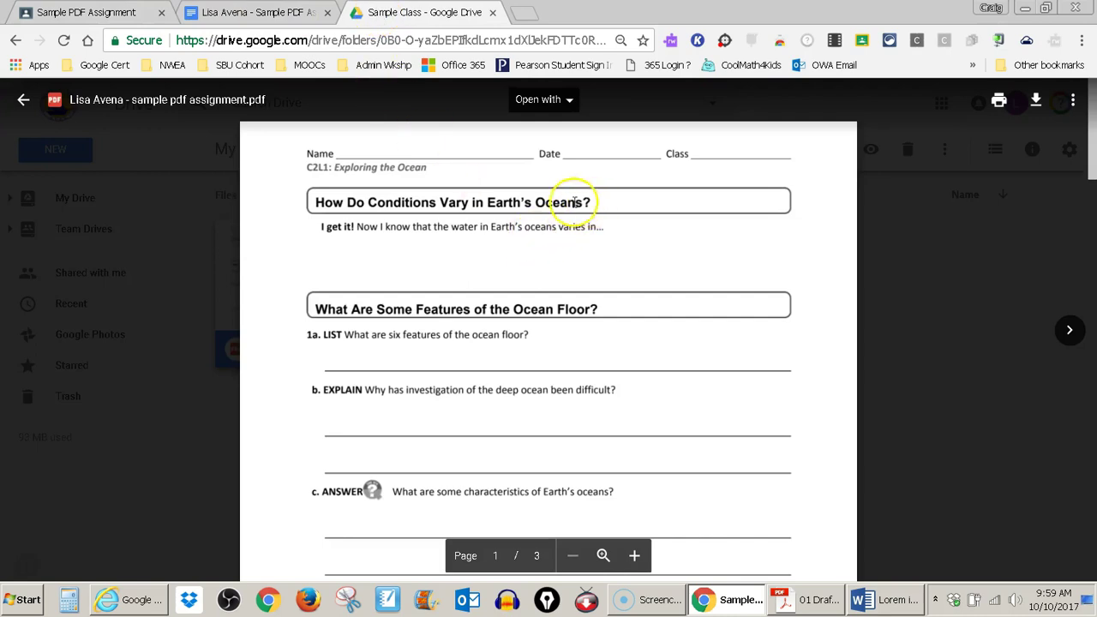
drag(595, 206, 317, 203)
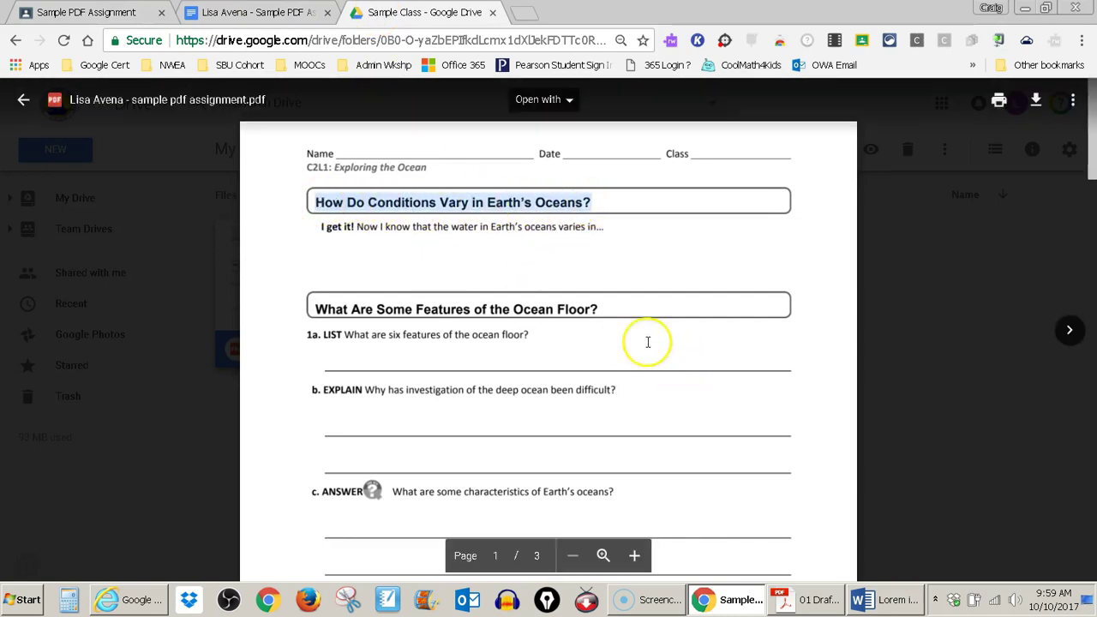
click(598, 310)
drag(598, 310, 314, 307)
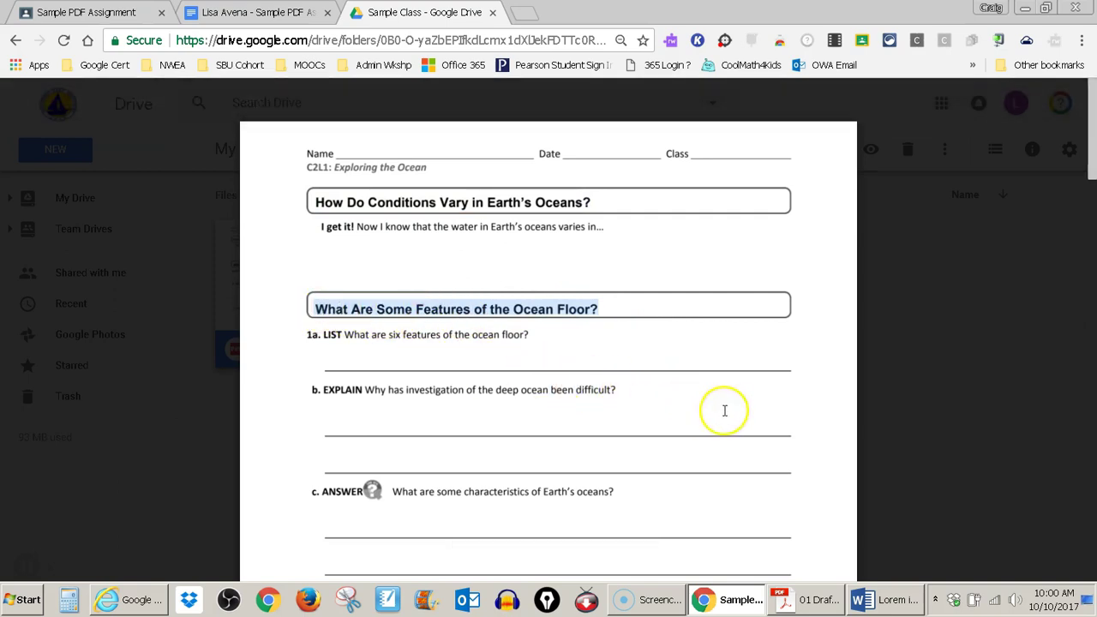
key(ctrl+c)
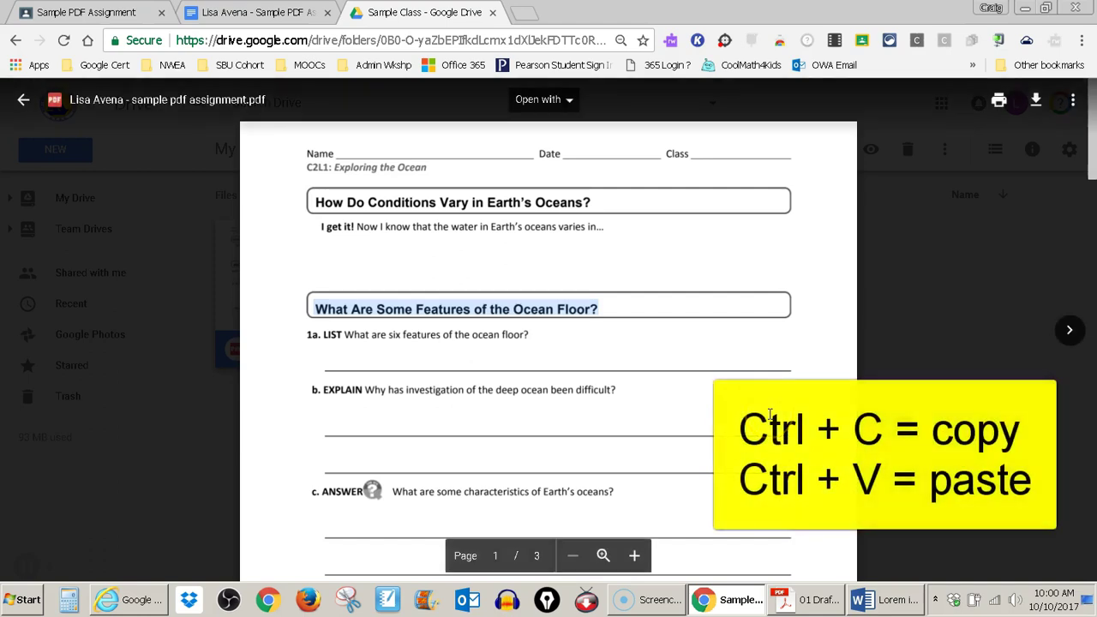
click(281, 13)
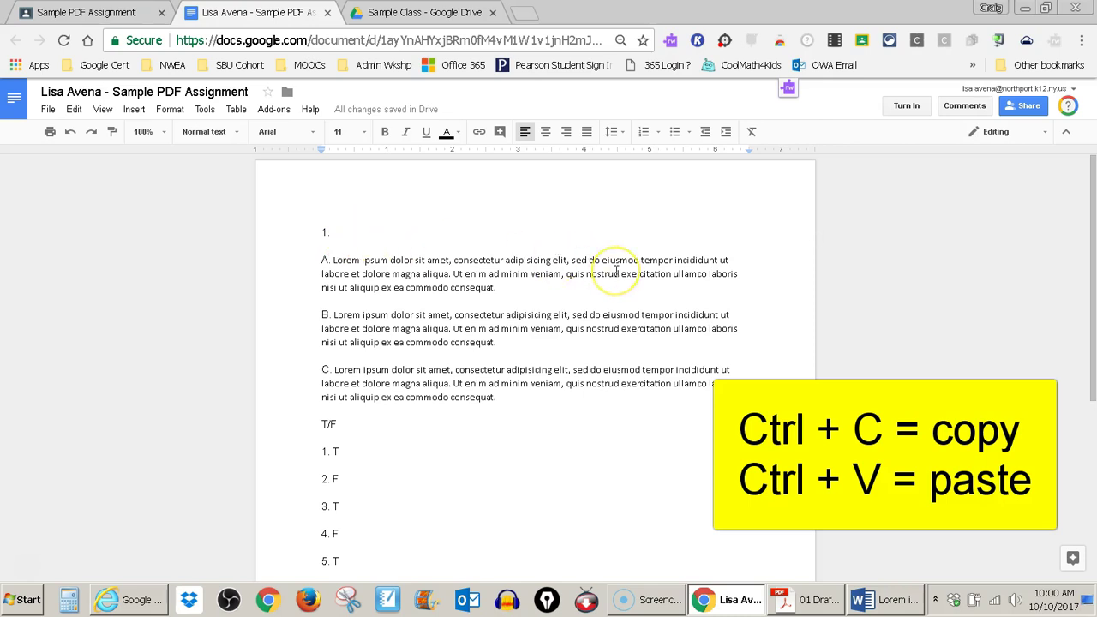
key(ctrl+v)
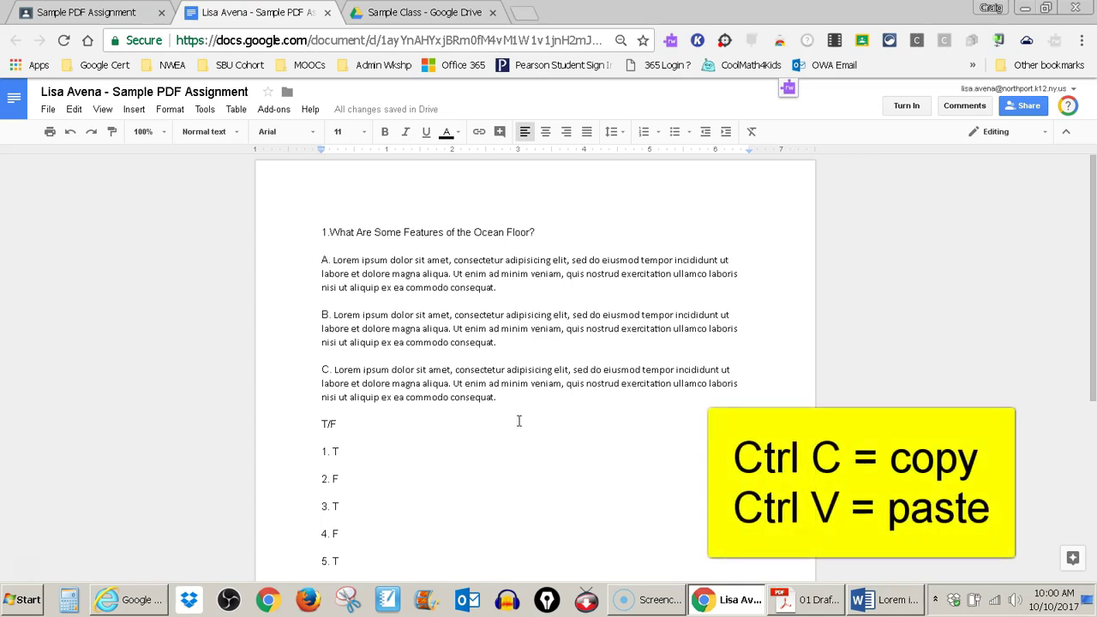
Step: Copy the PDF's true/false instruction sentence and paste it after T/F in the answer document
click(417, 14)
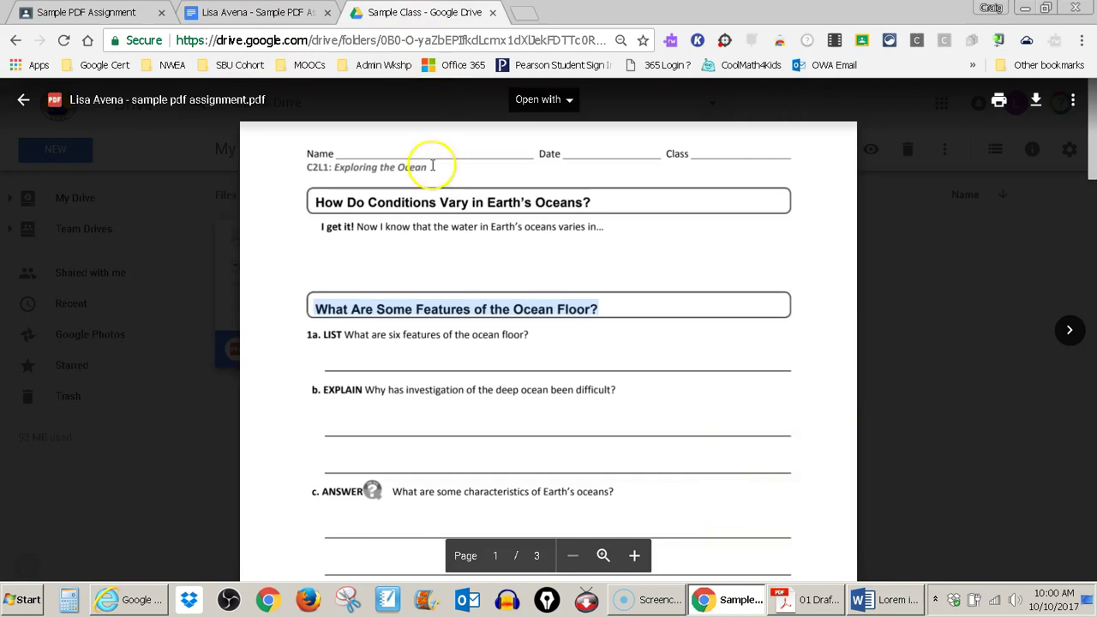
scroll(433, 379, down, 10)
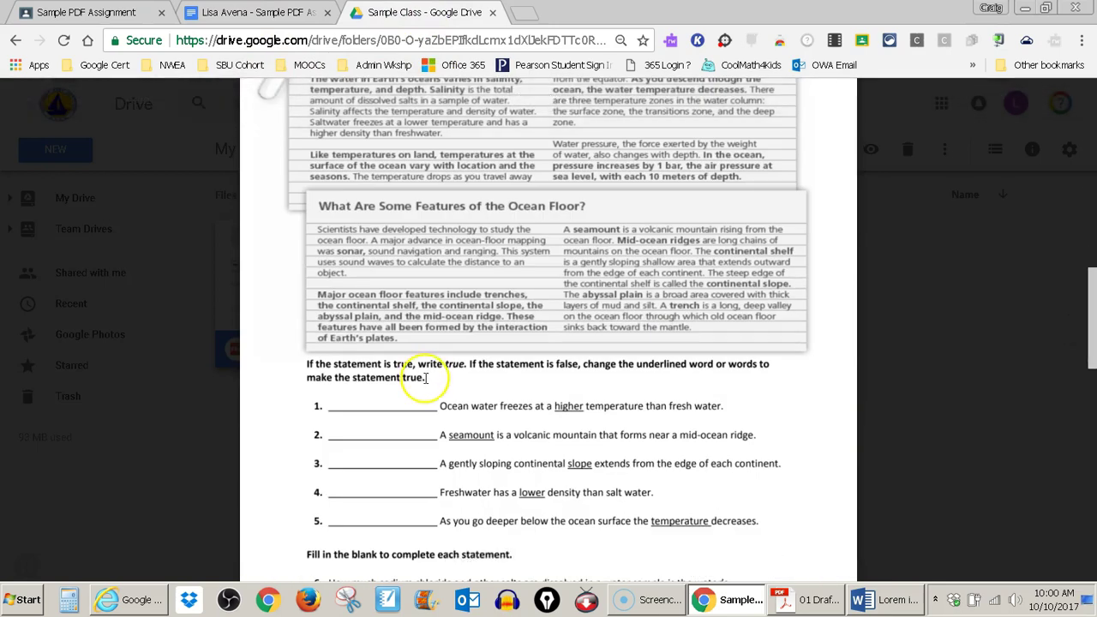
drag(426, 378, 319, 366)
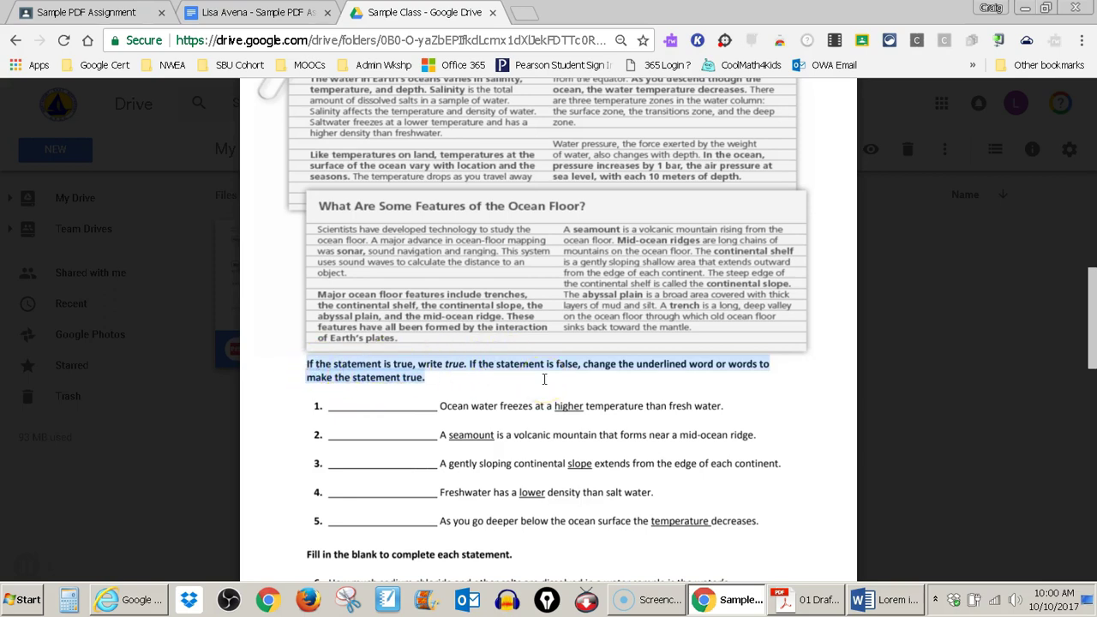
click(186, 30)
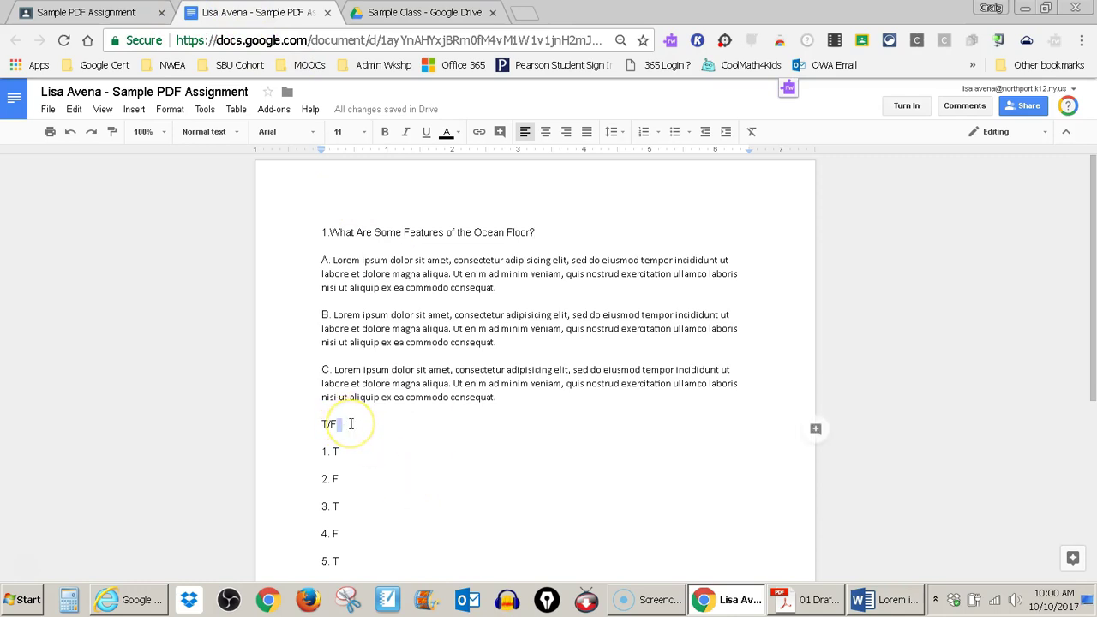
key(ctrl+v)
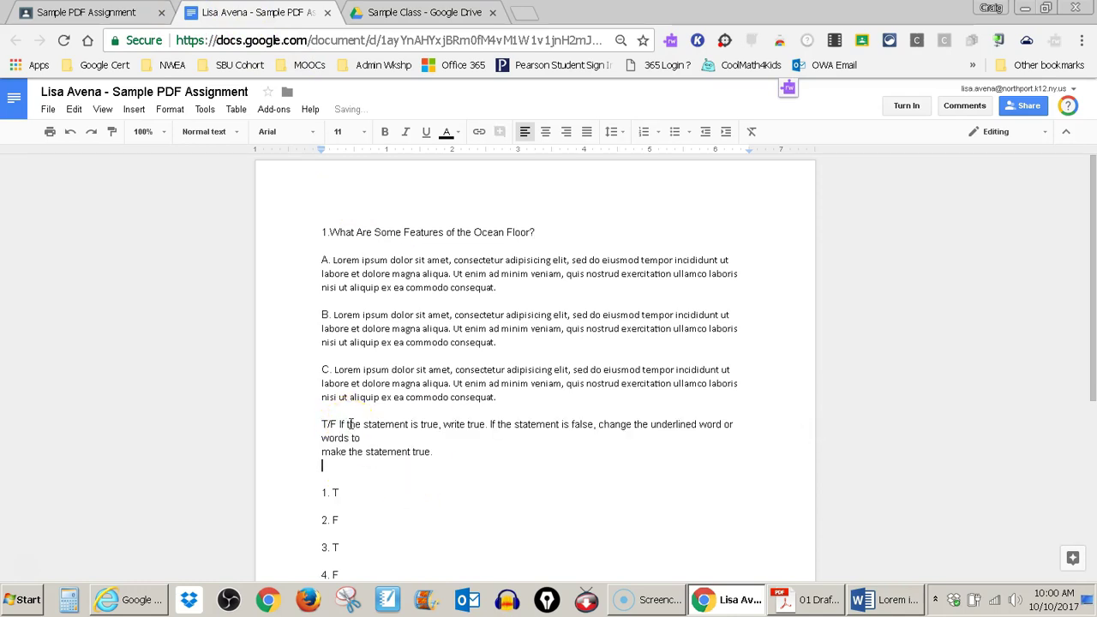
Step: Join 'make the statement true.' back onto 'words to' and select the T/F paragraph
click(322, 451)
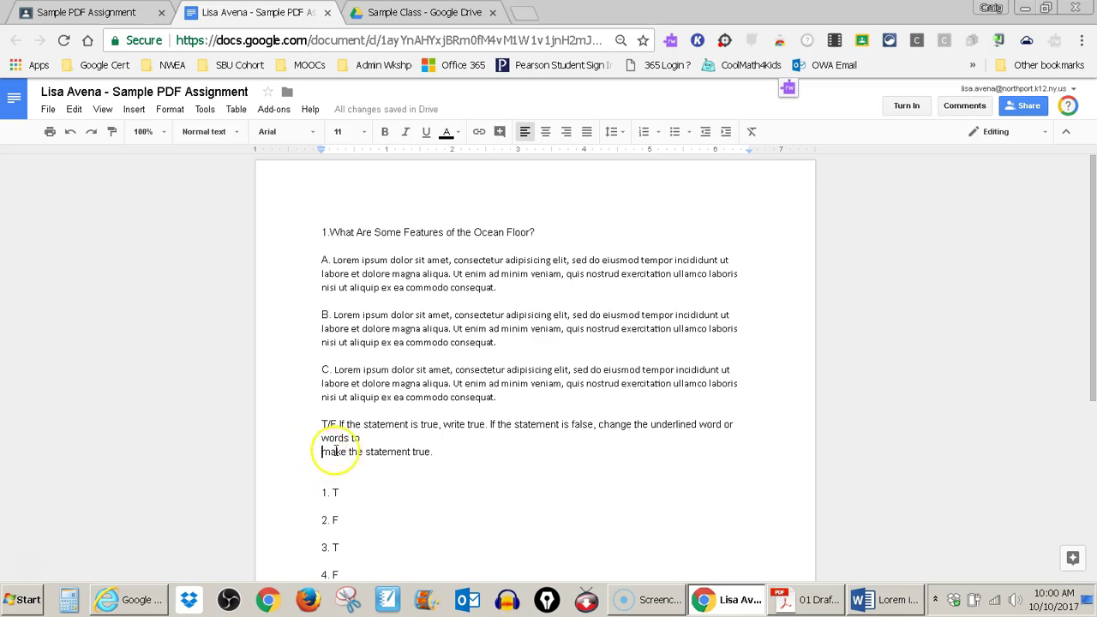
key(BackSpace)
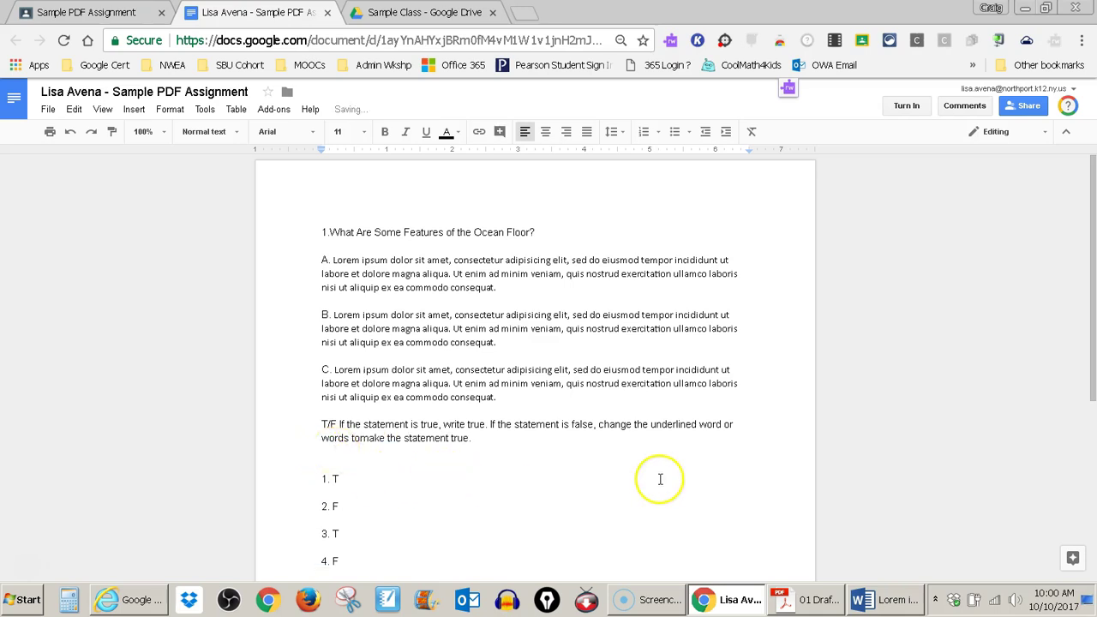
drag(320, 423, 485, 441)
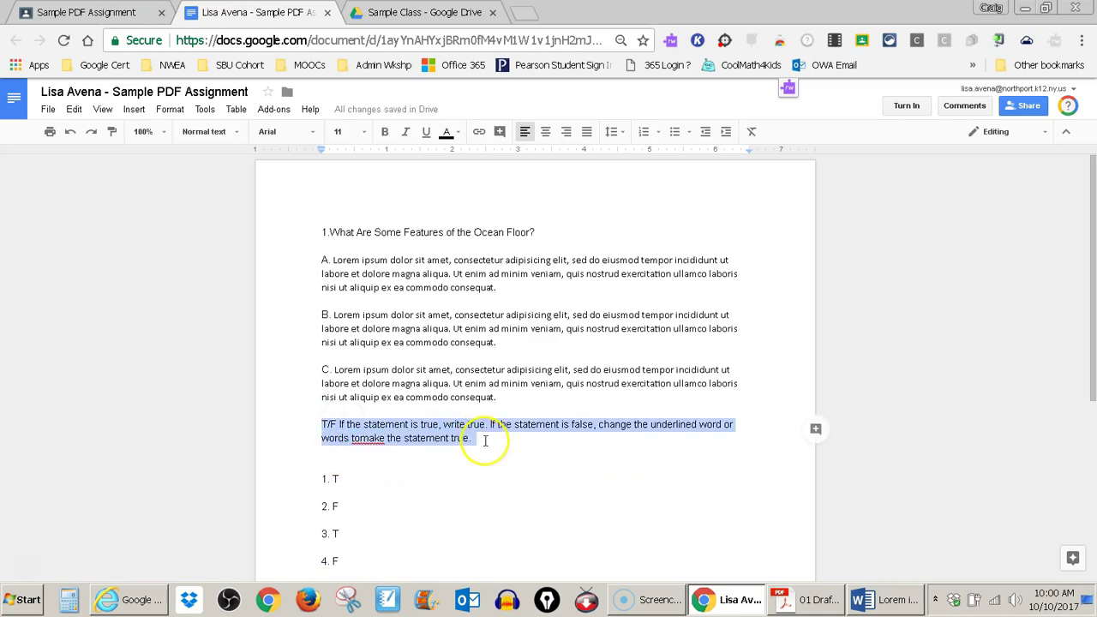
Step: Bold the T/F instruction paragraph and the ocean-floor heading, then glance at the Classroom and PDF tabs
click(385, 131)
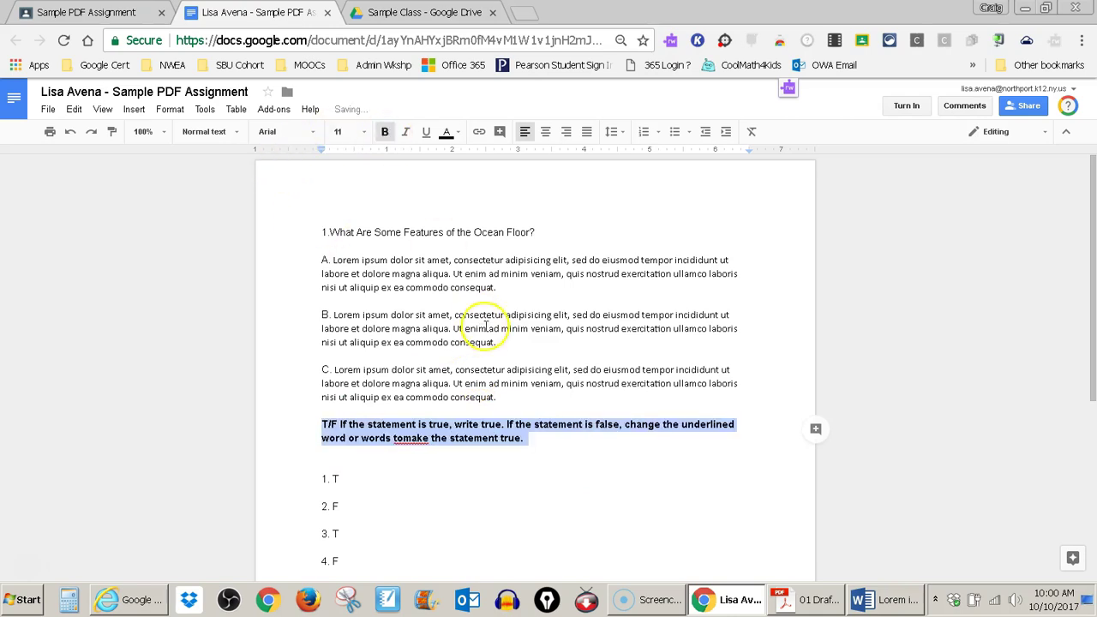
drag(556, 232, 324, 230)
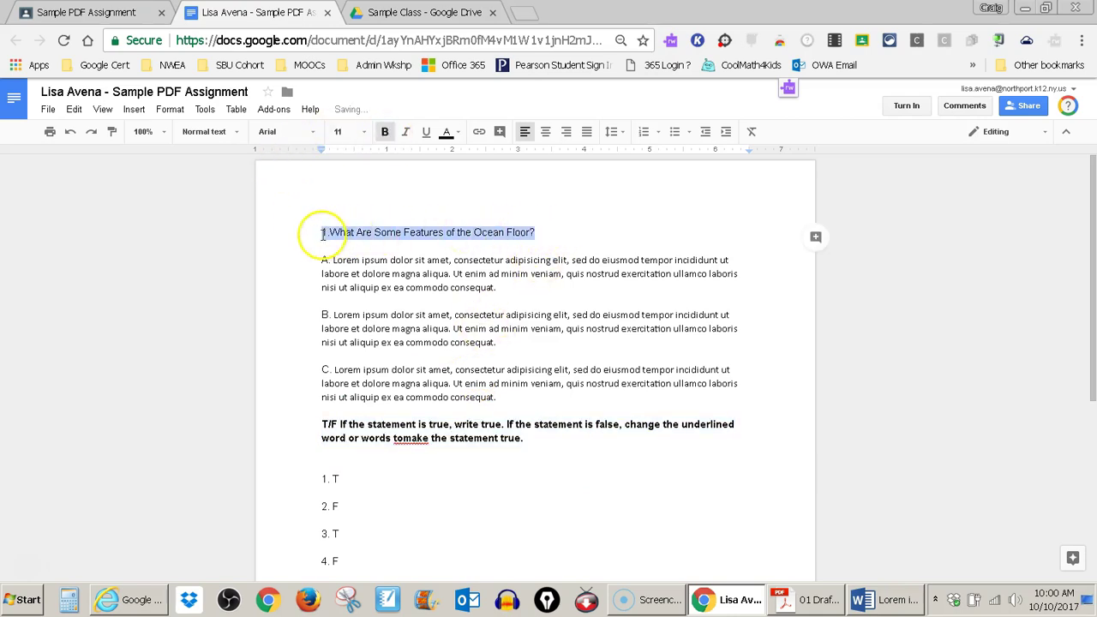
click(386, 132)
click(490, 491)
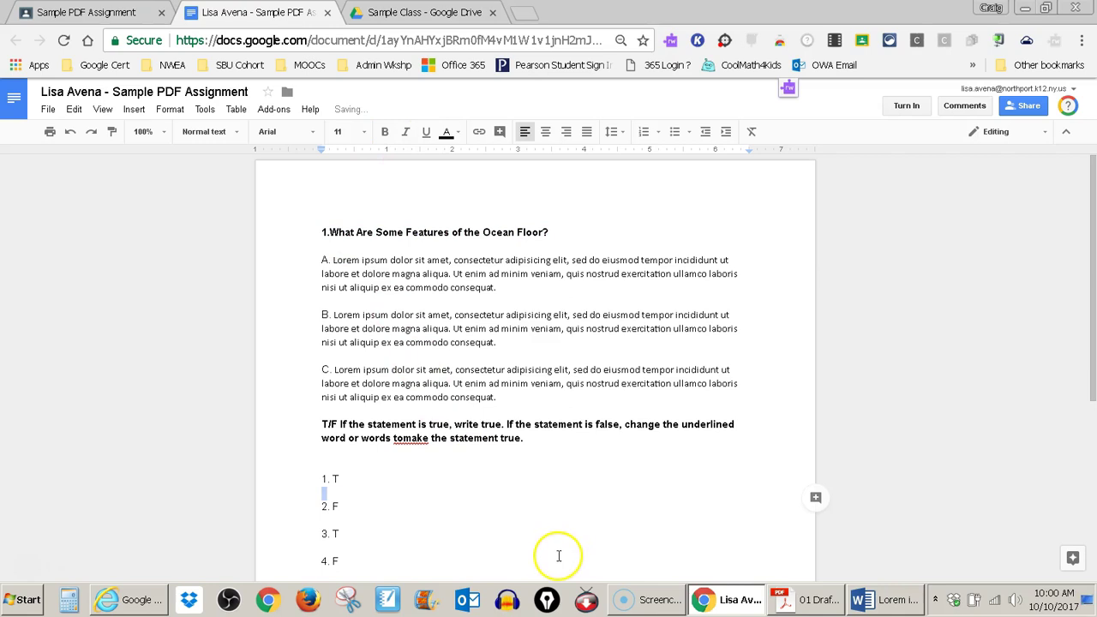
click(123, 15)
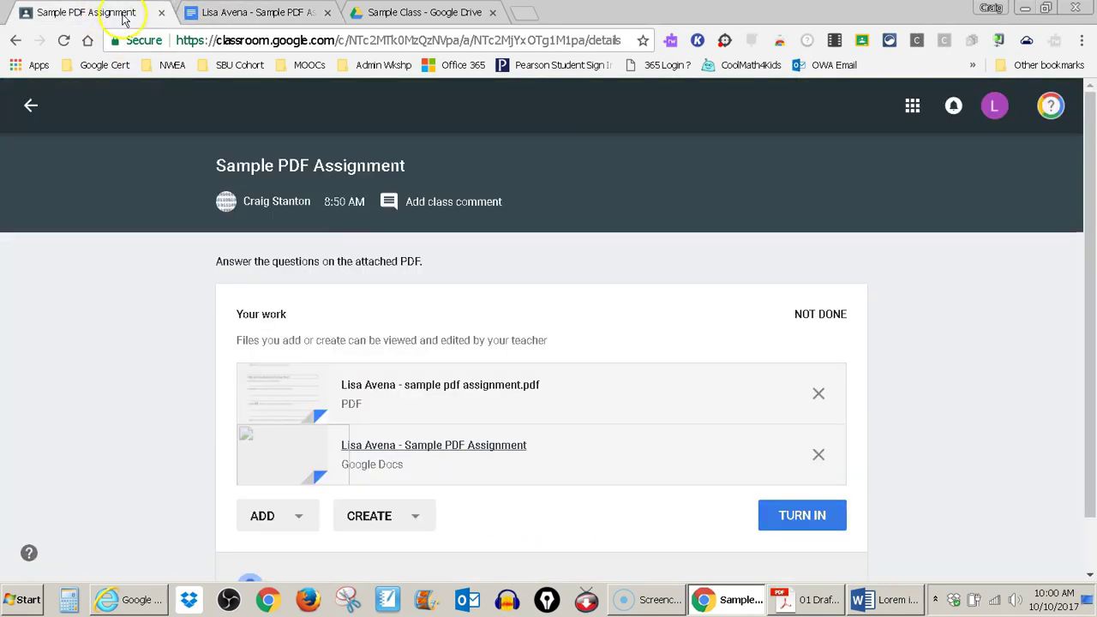
click(405, 15)
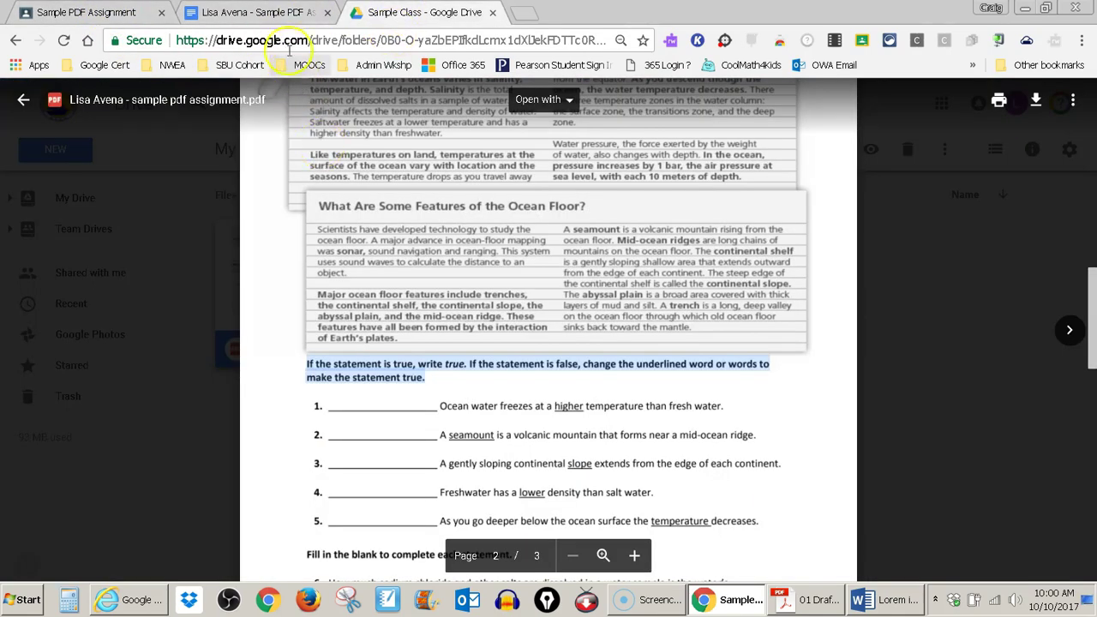
click(261, 14)
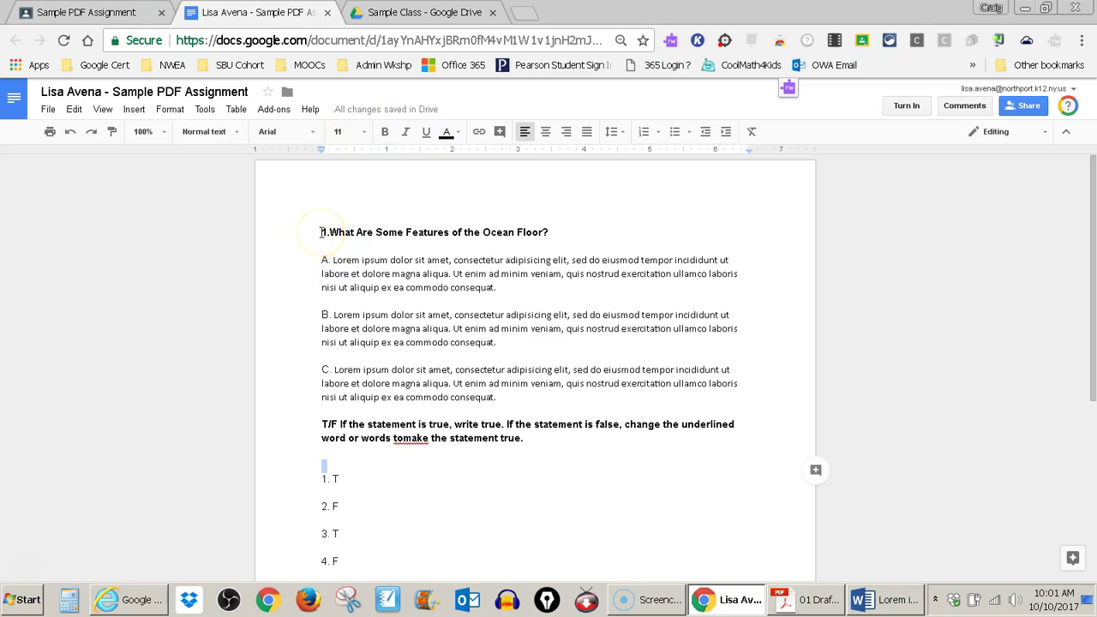
Step: Have Read&Write read the document heading aloud, then stop the playback
click(789, 92)
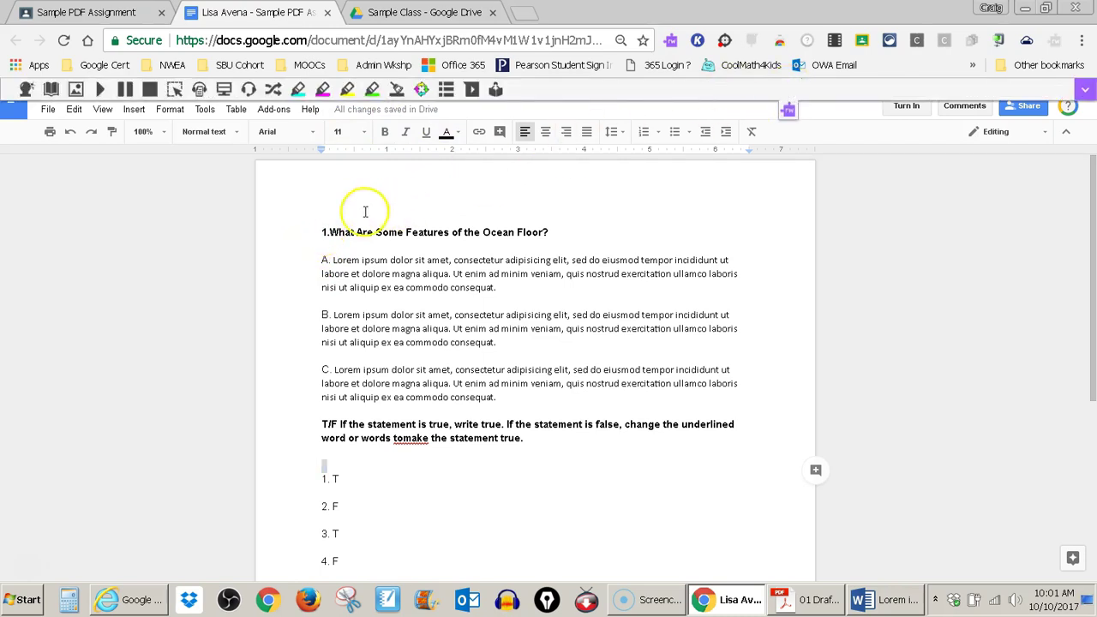
click(99, 89)
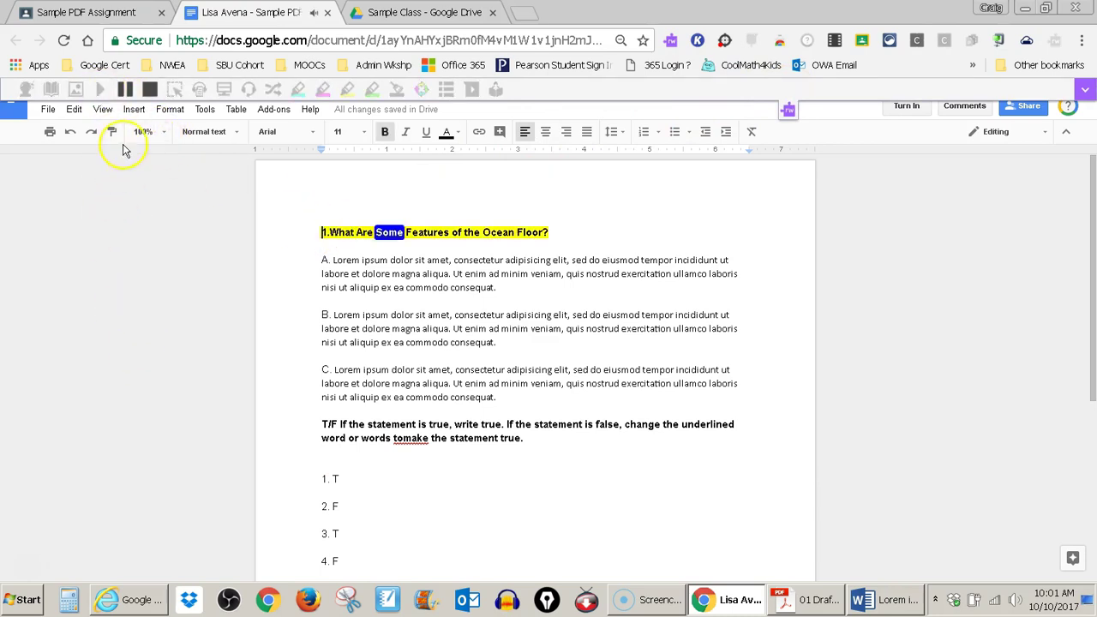
click(149, 90)
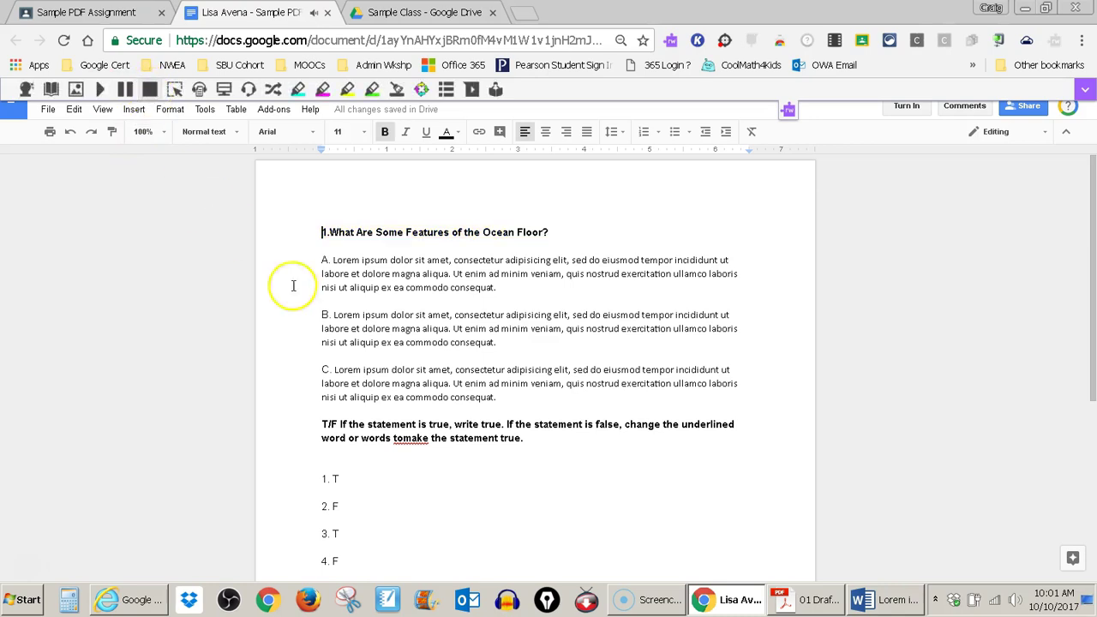
Step: After paragraph A, insert 'The first' using Word Prediction, then turn prediction off
click(512, 288)
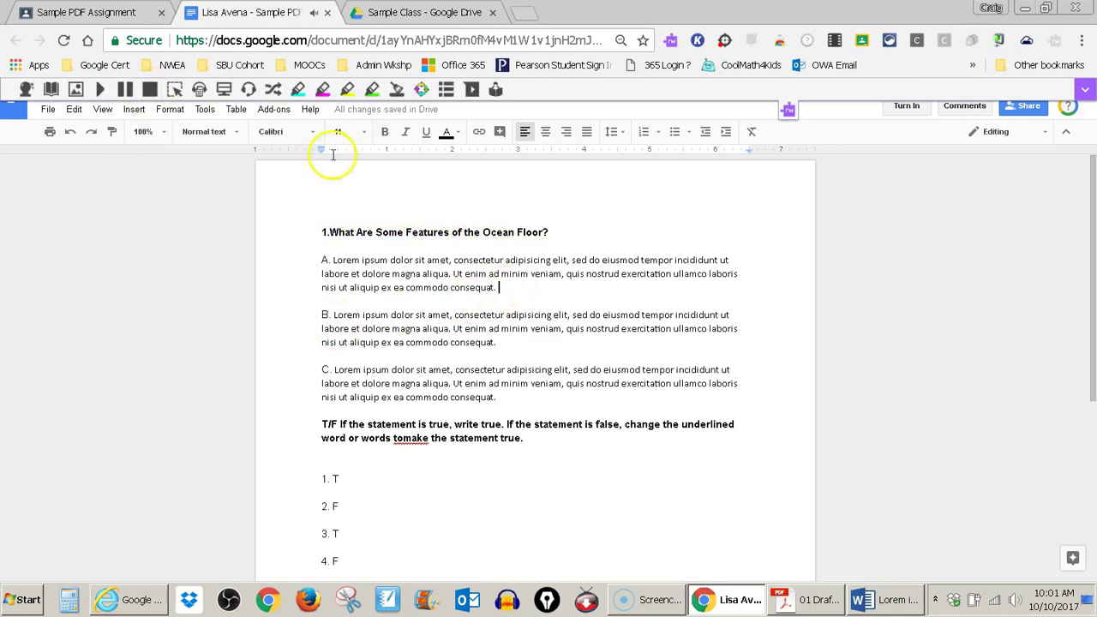
click(26, 89)
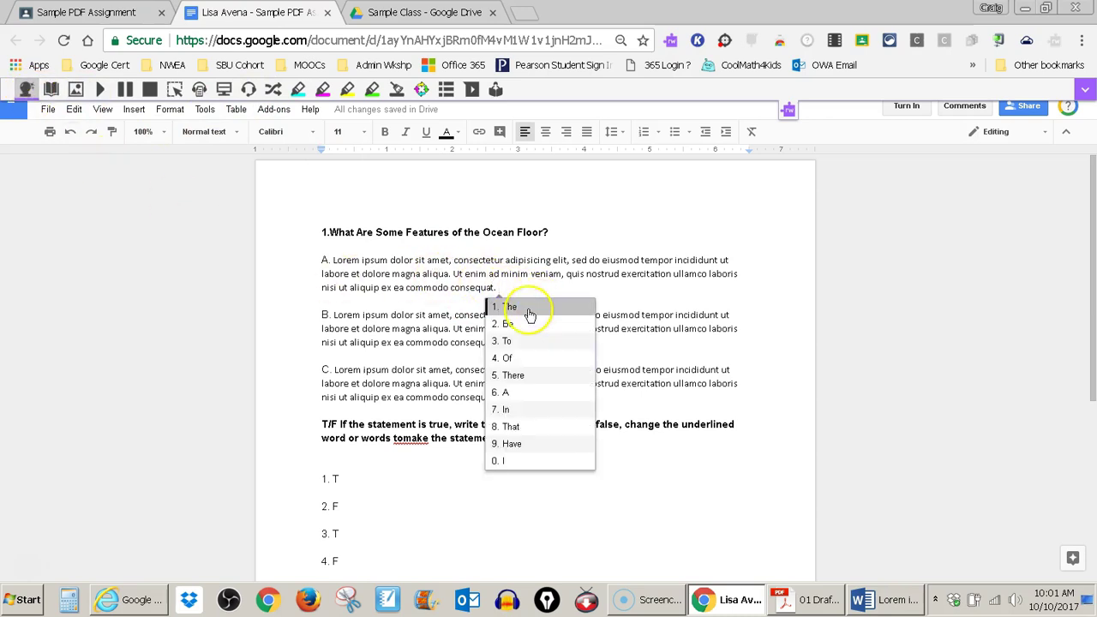
click(514, 307)
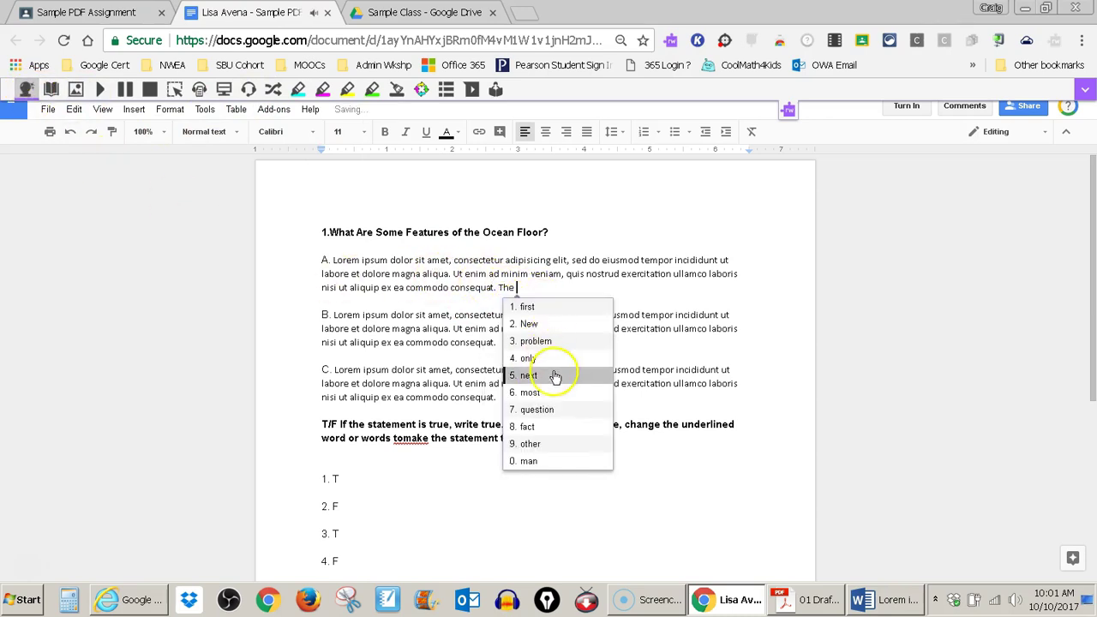
click(525, 307)
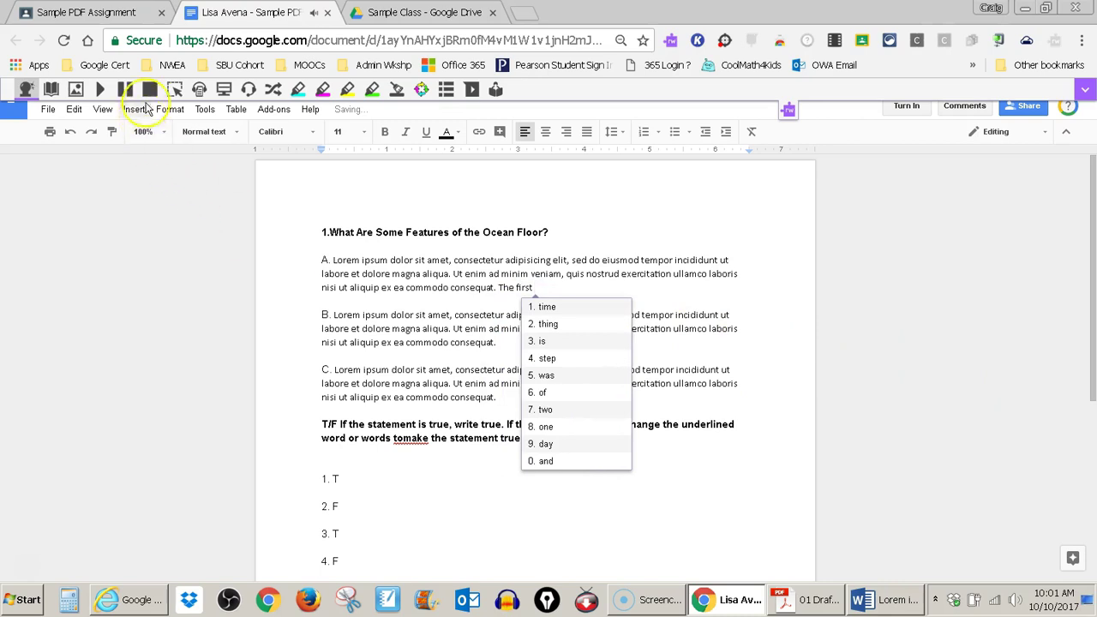
click(23, 90)
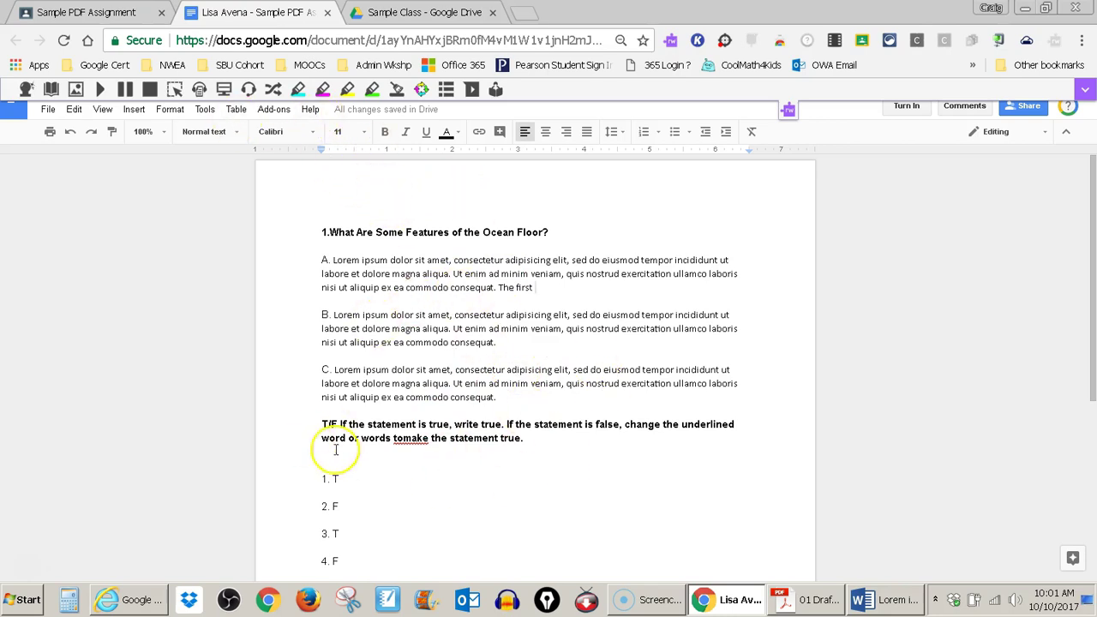
Step: Close the answer Doc and the Drive PDF preview, returning to the Sample PDF Assignment page
click(327, 13)
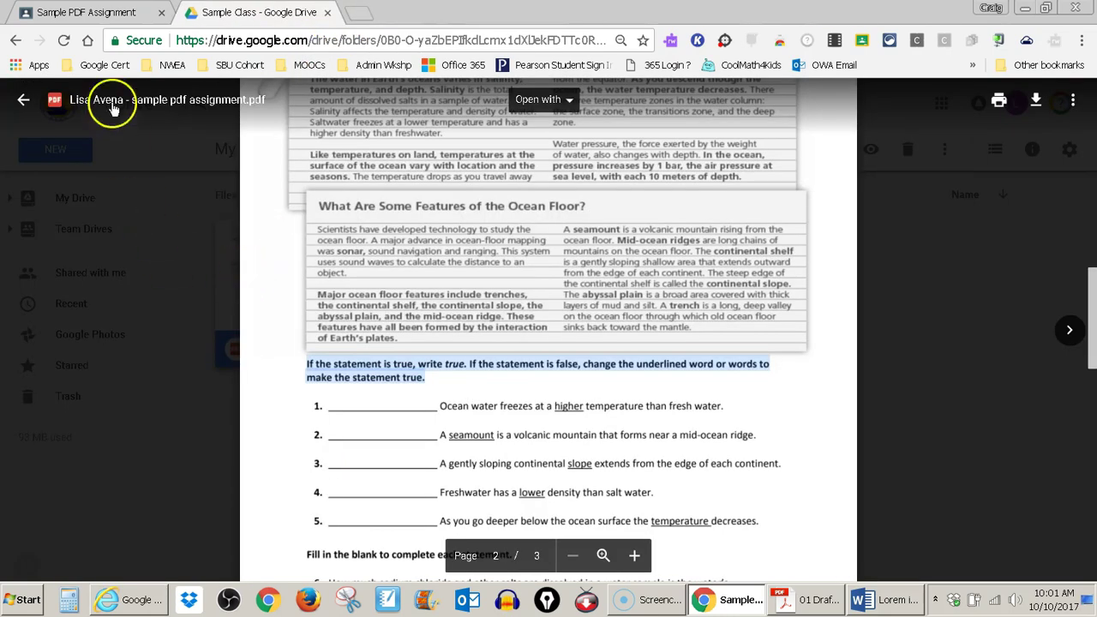
click(25, 104)
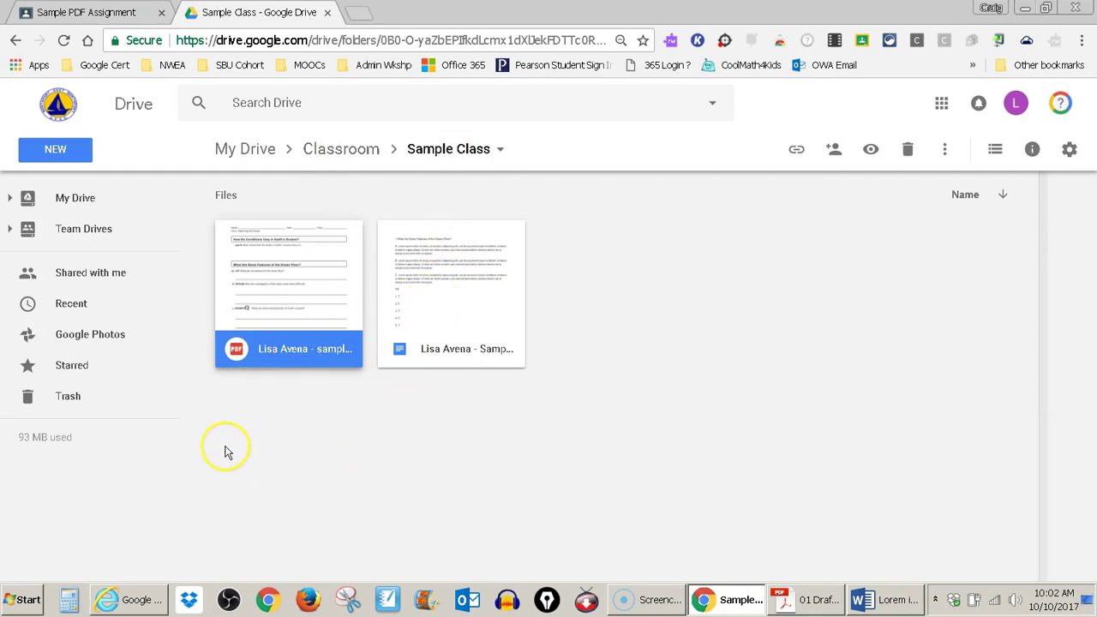
click(103, 14)
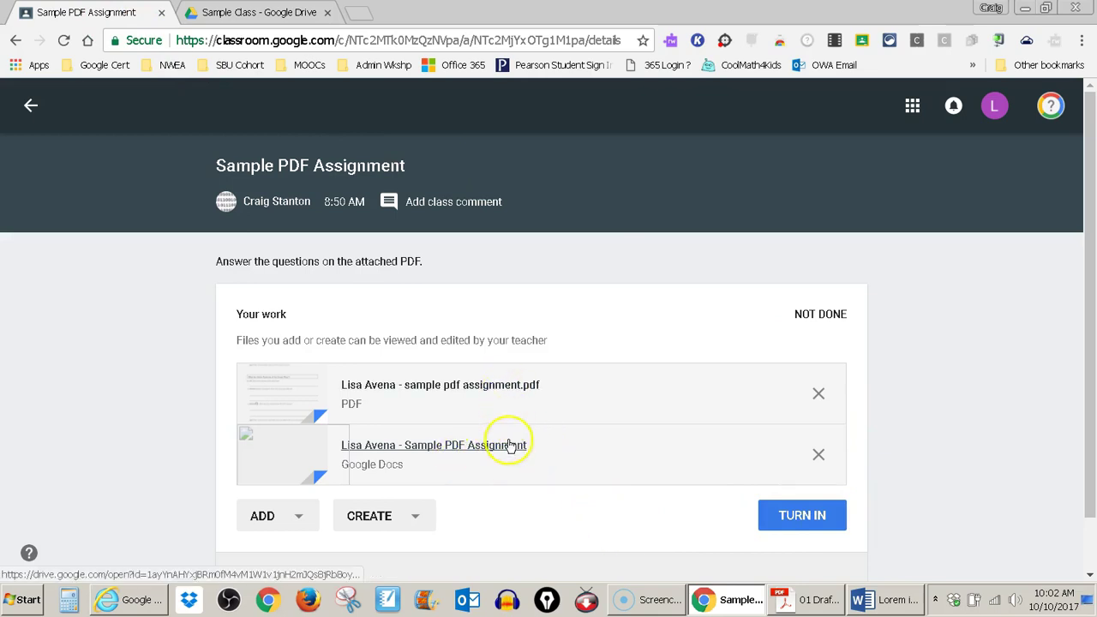
Step: Turn in the Sample PDF Assignment with both attachments, then go back to the Sample Class stream
click(817, 518)
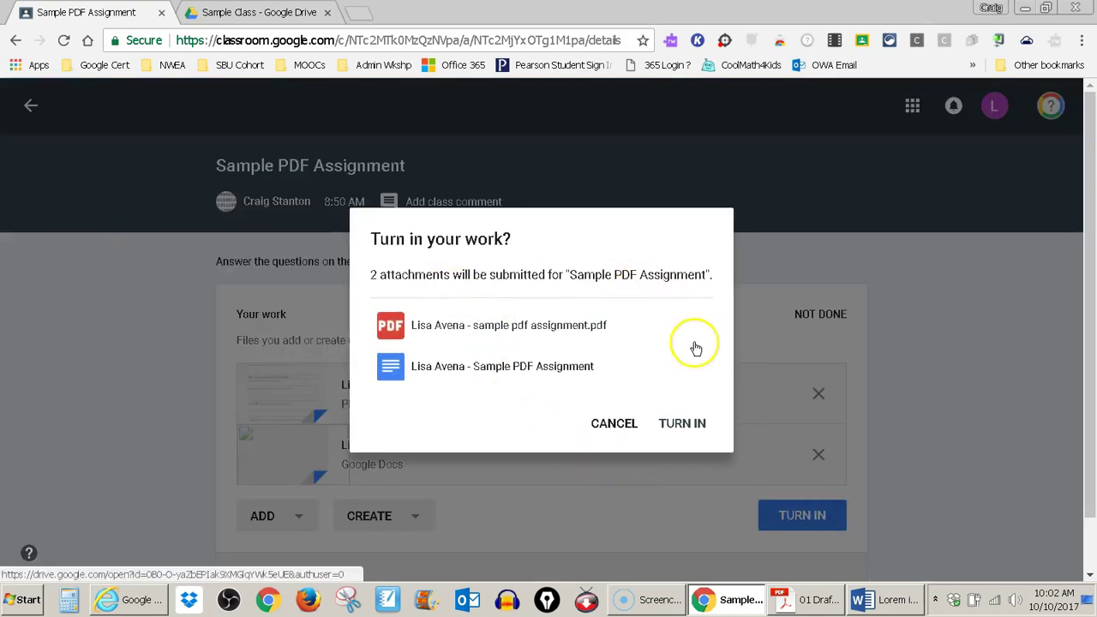
click(680, 434)
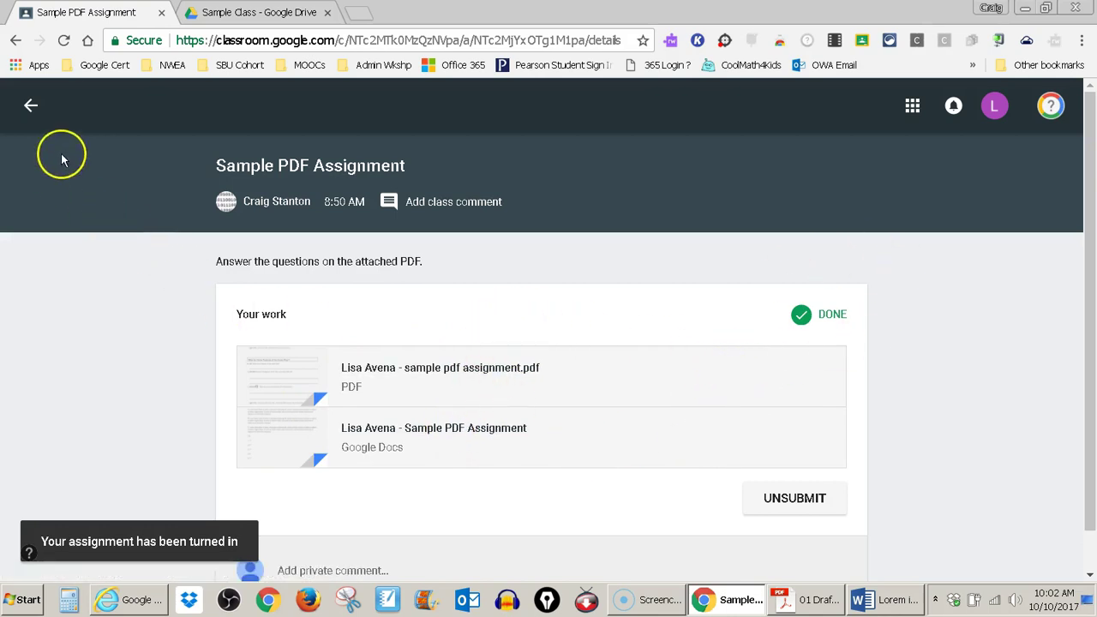
click(31, 104)
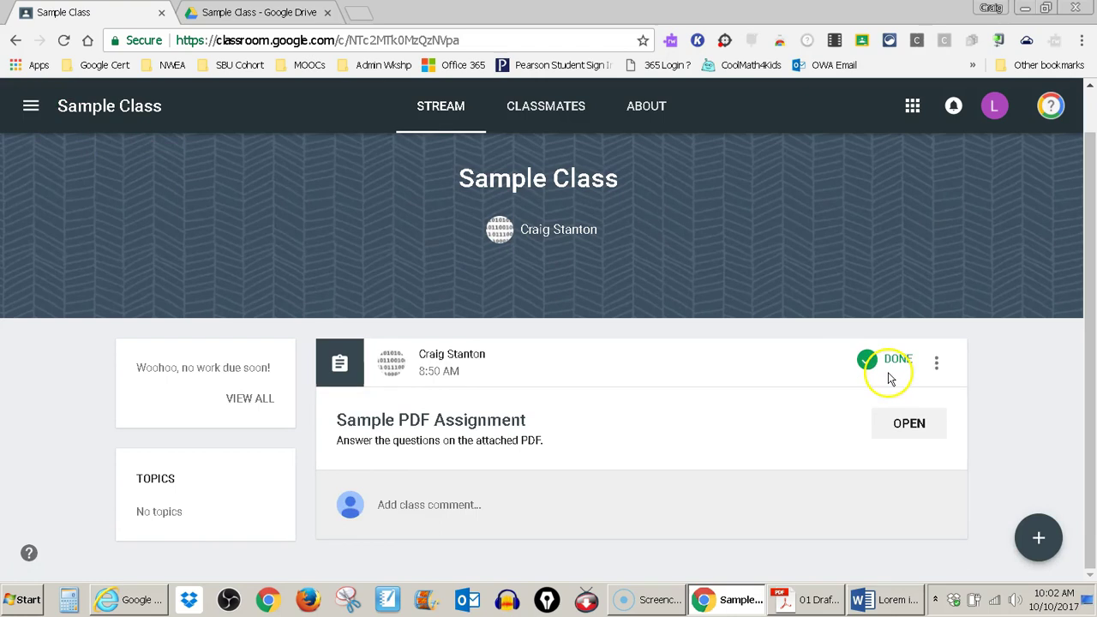